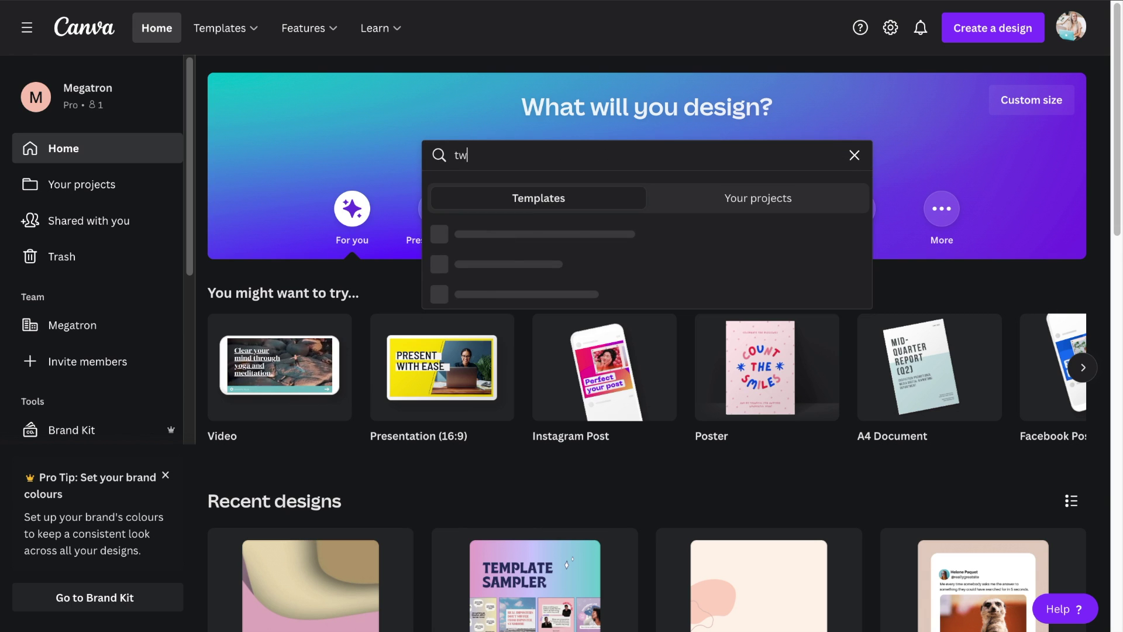
# Search Canva templates for 'tweet' and limit the results to Your Story
pyautogui.write('eet')
pyautogui.press('Return')
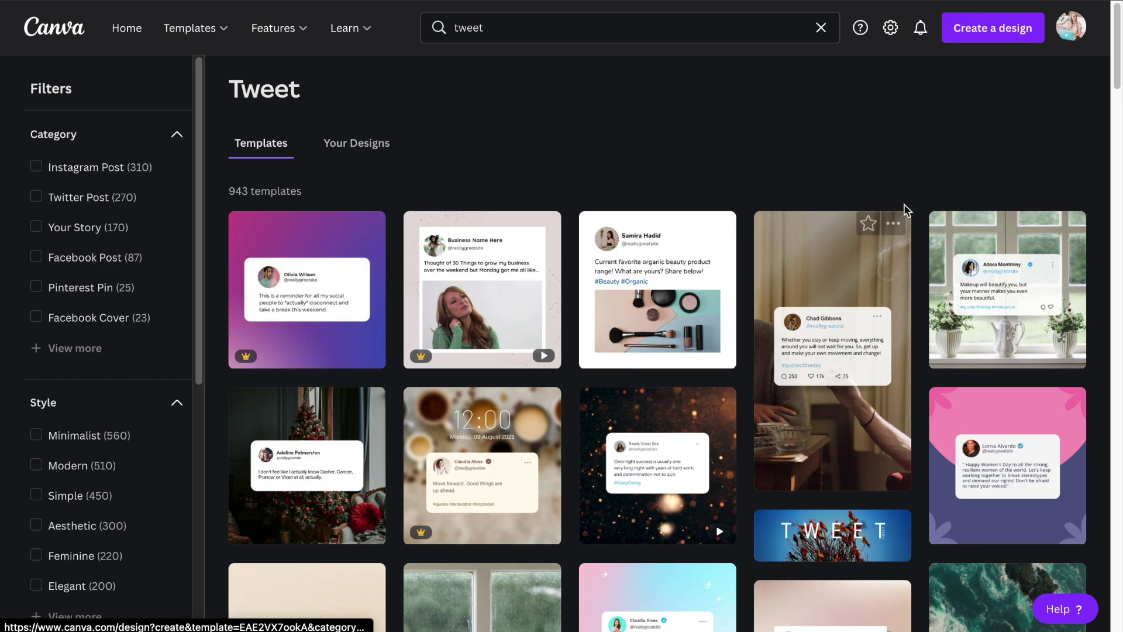
pyautogui.click(36, 227)
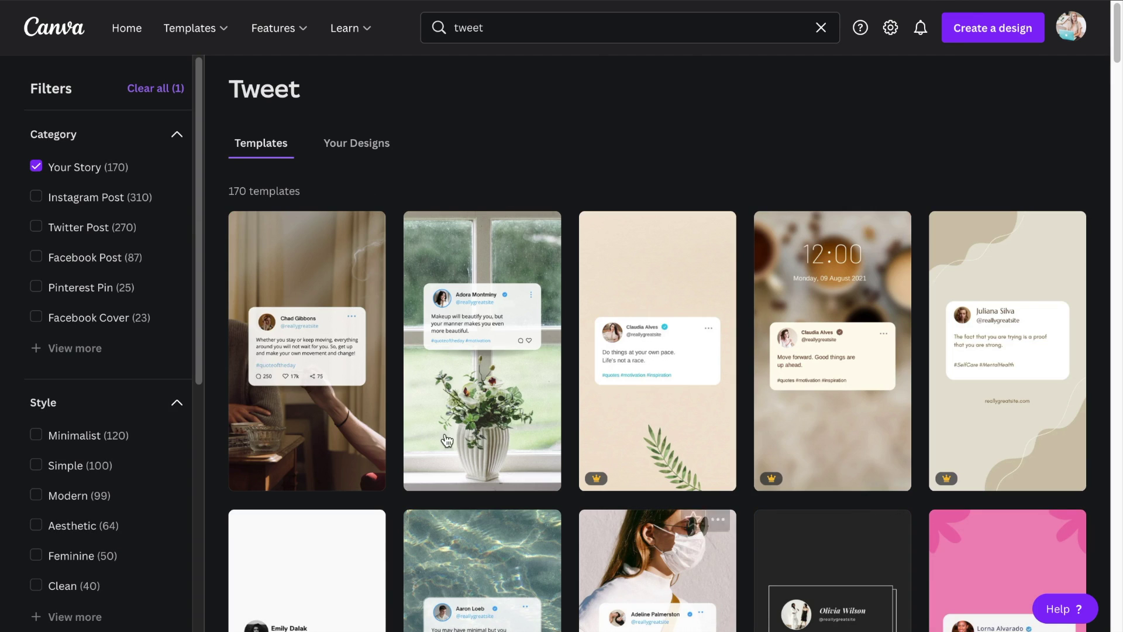
pyautogui.scroll(-1, 462, 349)
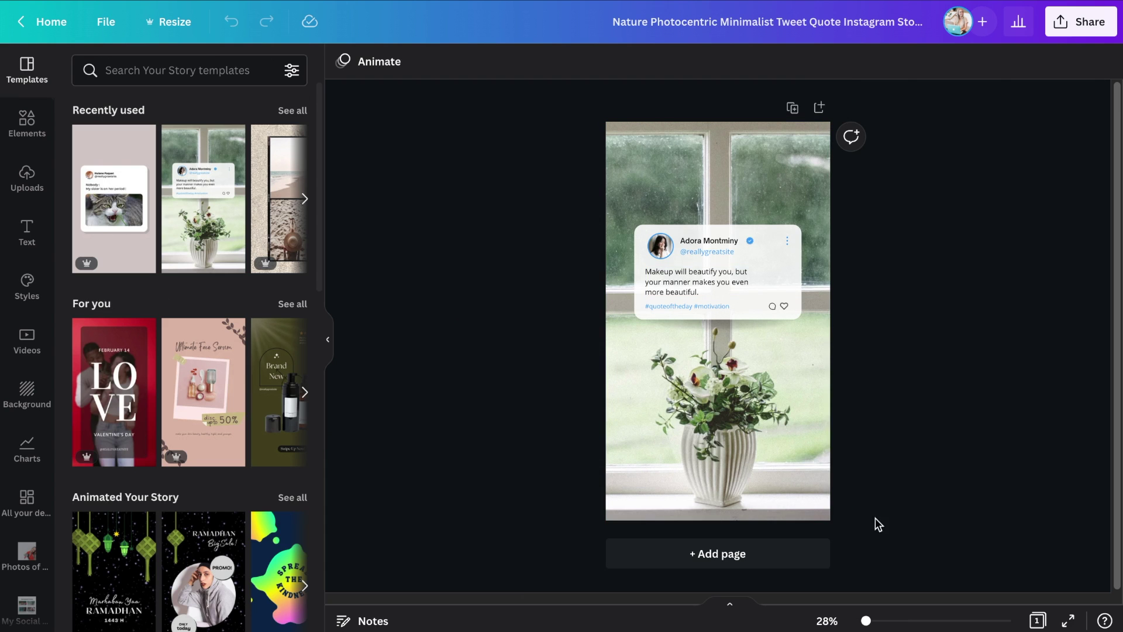
# Delete the hashtag line, comment, heart and three-dot icons and the verified badge from the tweet card
pyautogui.moveTo(866, 621); pyautogui.dragTo(874, 621)
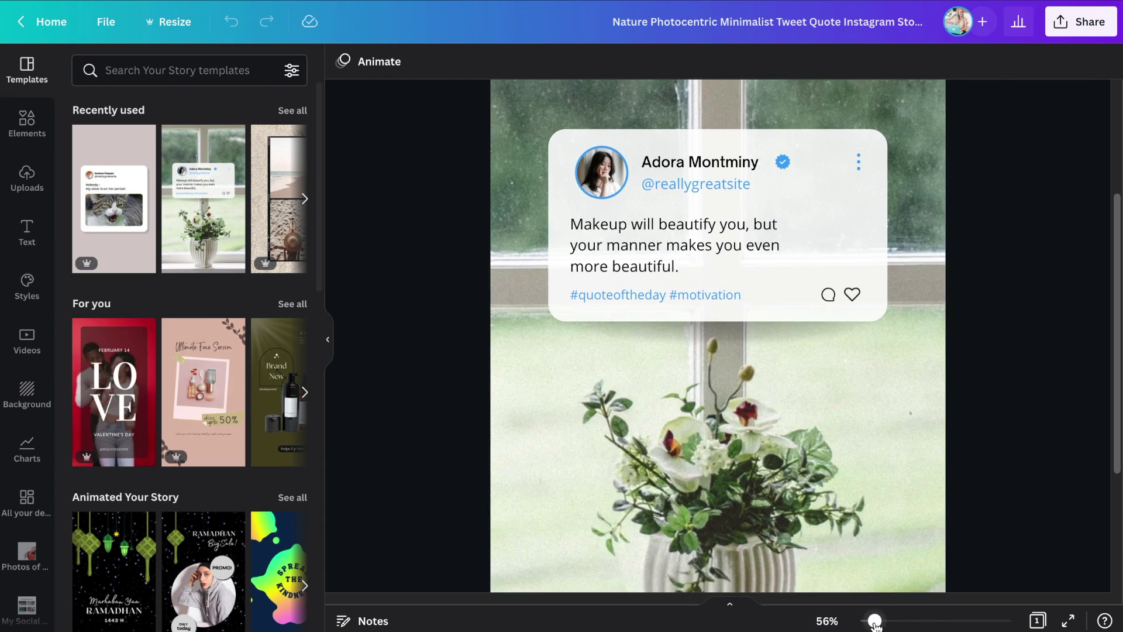
pyautogui.scroll(2, 696, 366)
pyautogui.click(697, 365)
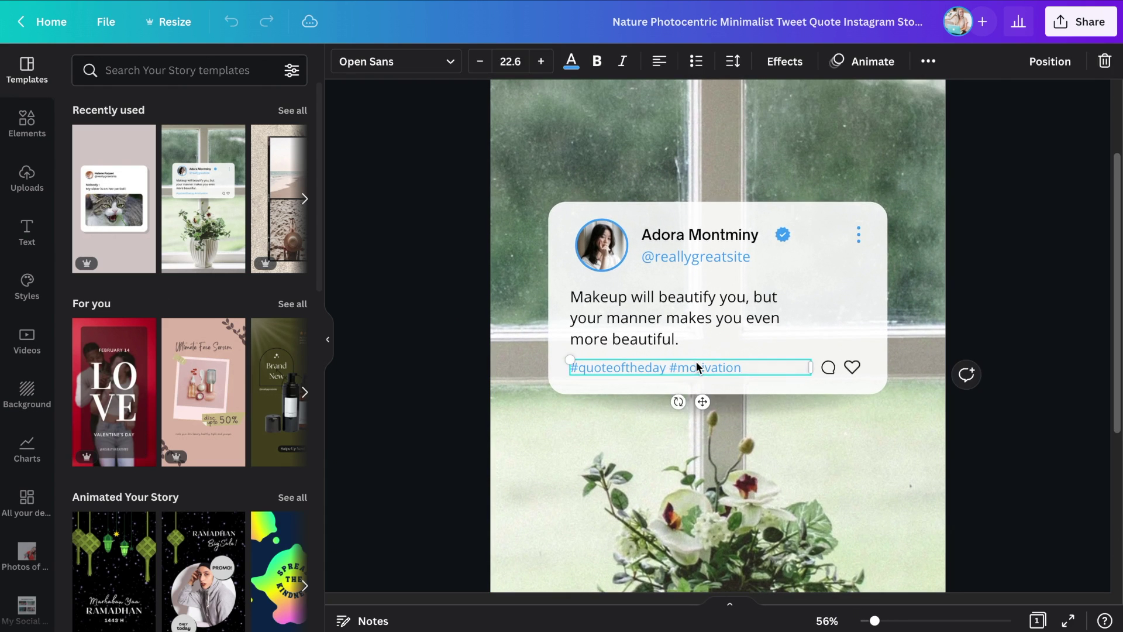
pyautogui.press('Delete')
pyautogui.click(828, 364)
pyautogui.press('Delete')
pyautogui.click(852, 364)
pyautogui.press('Delete')
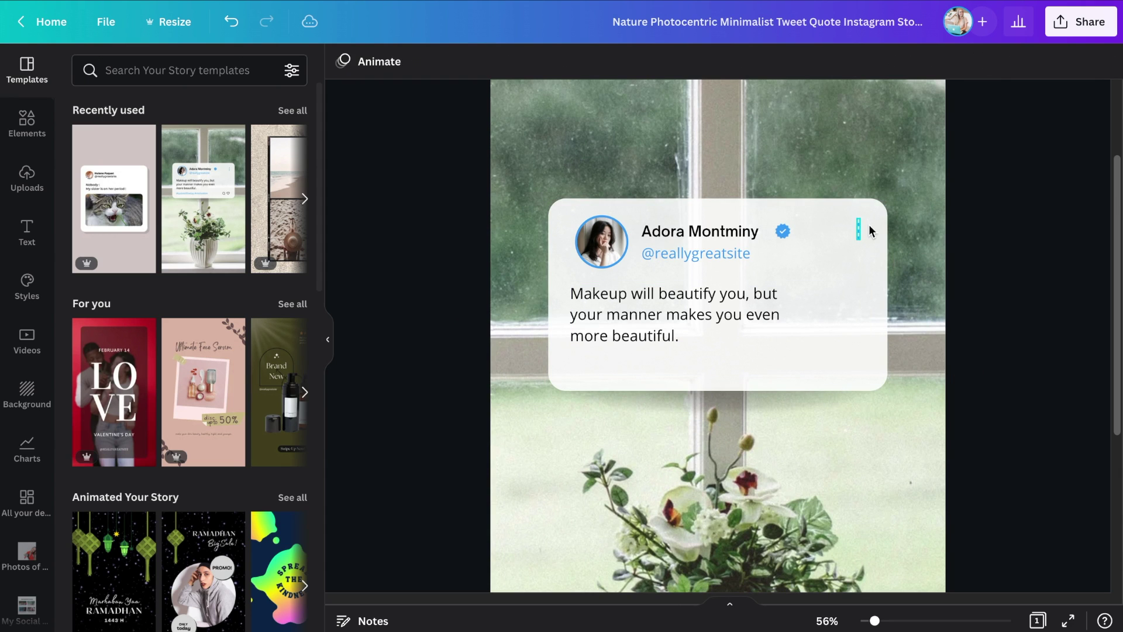
pyautogui.click(859, 231)
pyautogui.press('Delete')
pyautogui.click(782, 230)
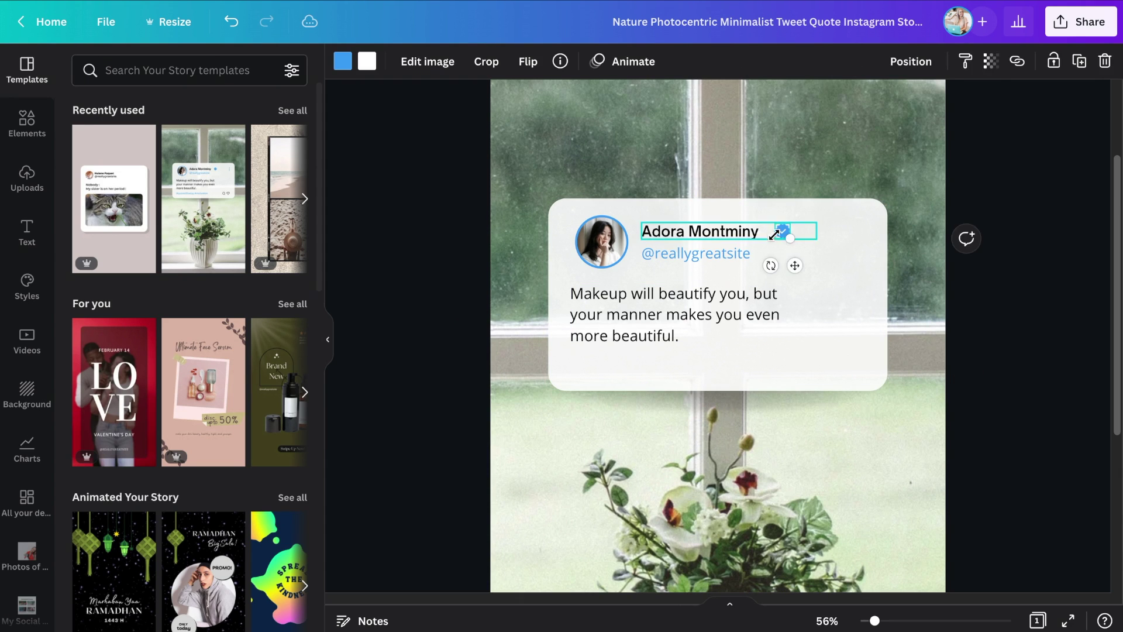
pyautogui.press('Delete')
# Replace the handle, display name and quote with the new marketing quote, and widen the quote box
pyautogui.click(677, 255)
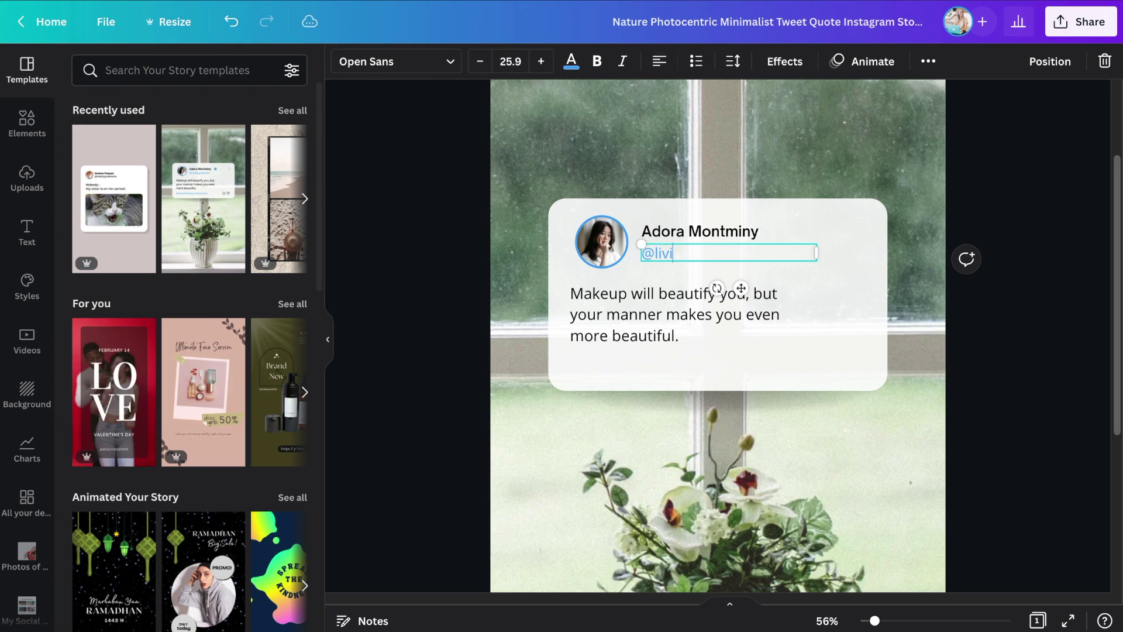
pyautogui.click(719, 232)
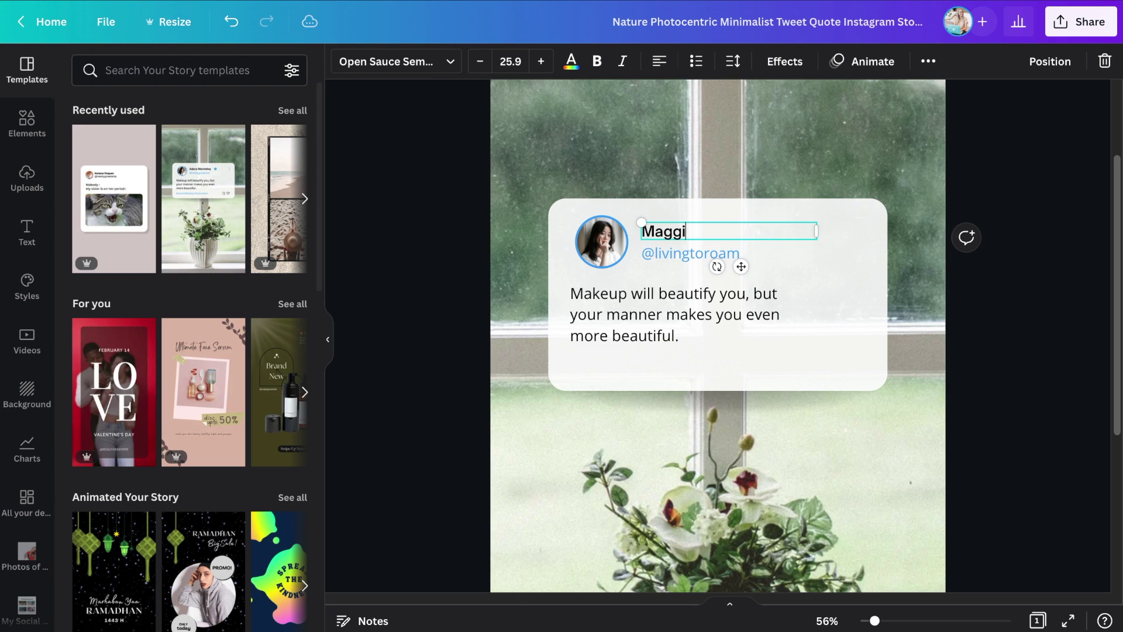
pyautogui.click(639, 329)
pyautogui.tripleClick(638, 323)
pyautogui.hotkey('ctrl', 'a')
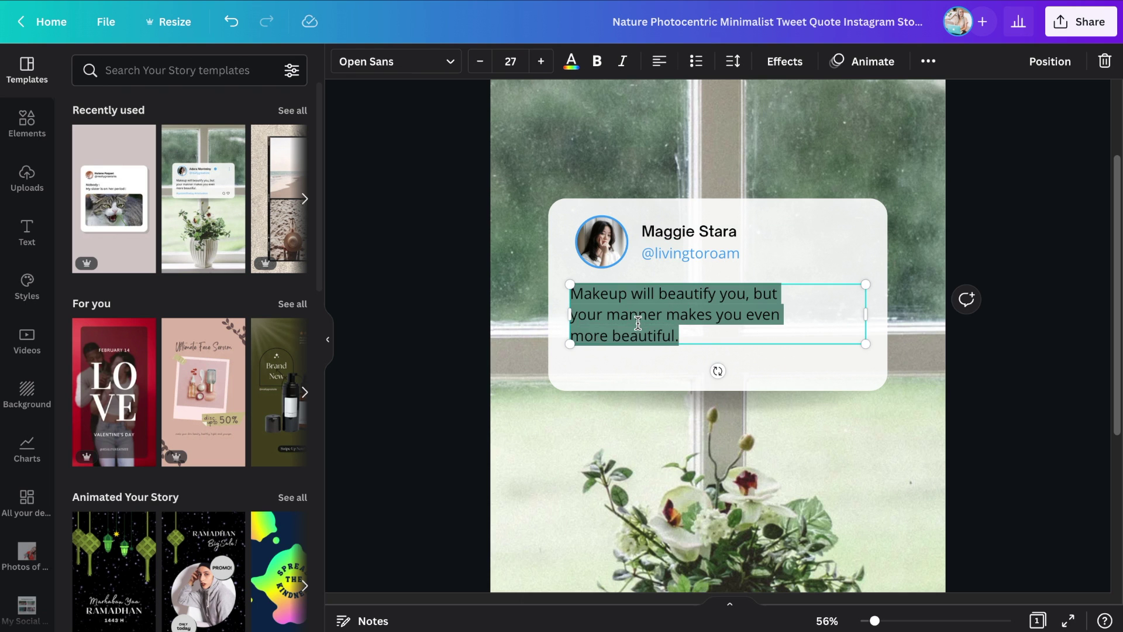
pyautogui.hotkey('ctrl', 'v')
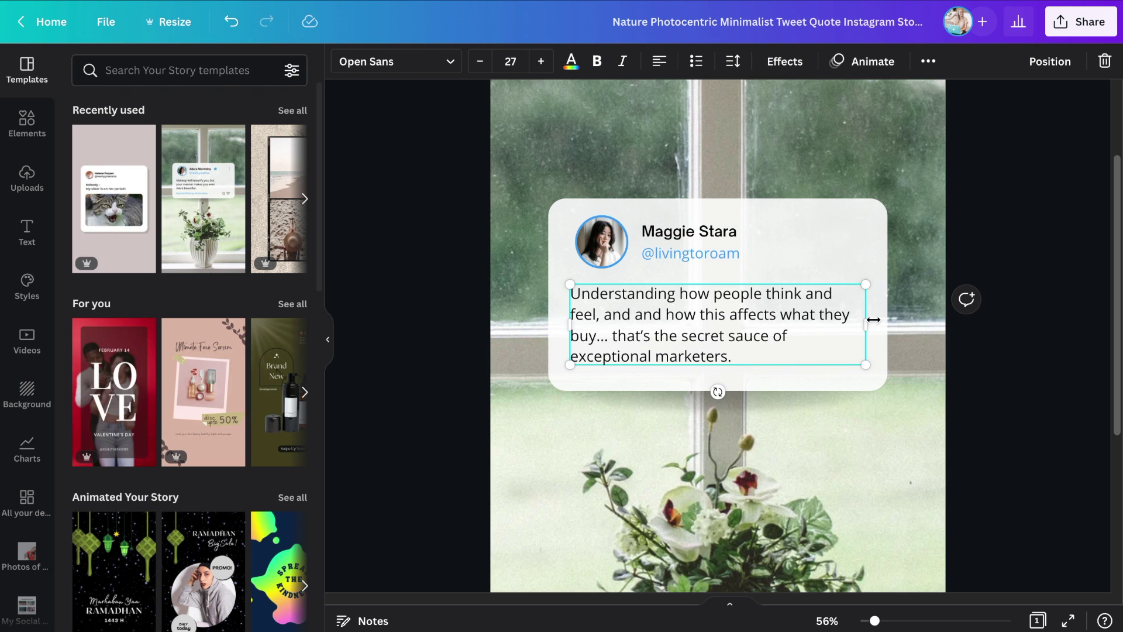
pyautogui.moveTo(873, 320); pyautogui.dragTo(874, 318)
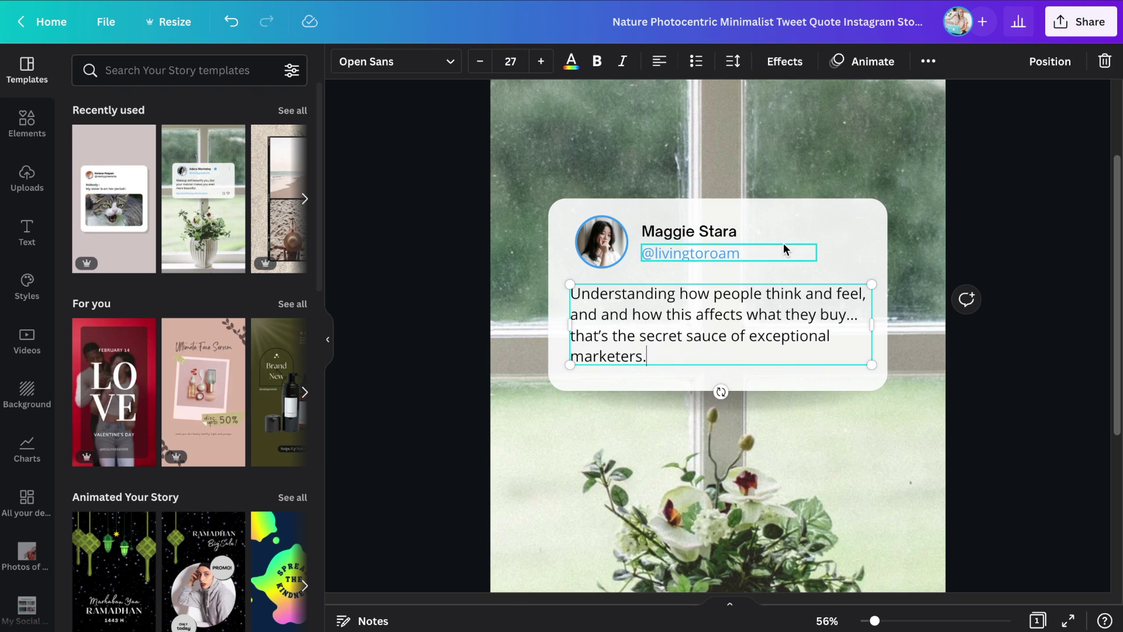
pyautogui.click(607, 249)
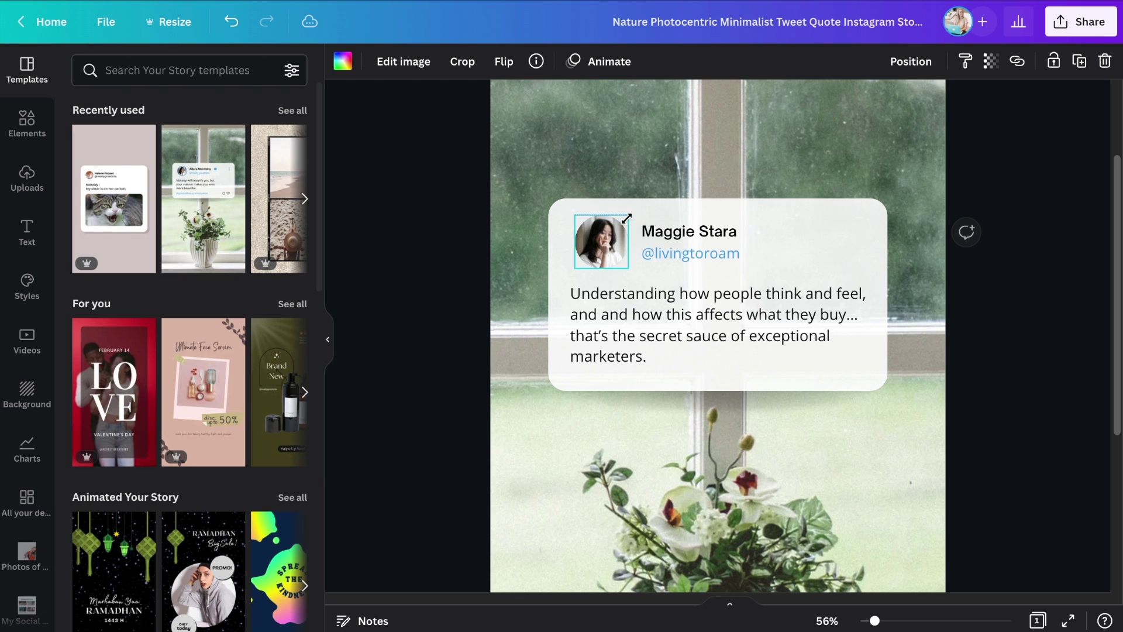
# Put the red-sweater photo from Photos of Me into the tweet card's round avatar frame
pyautogui.click(905, 64)
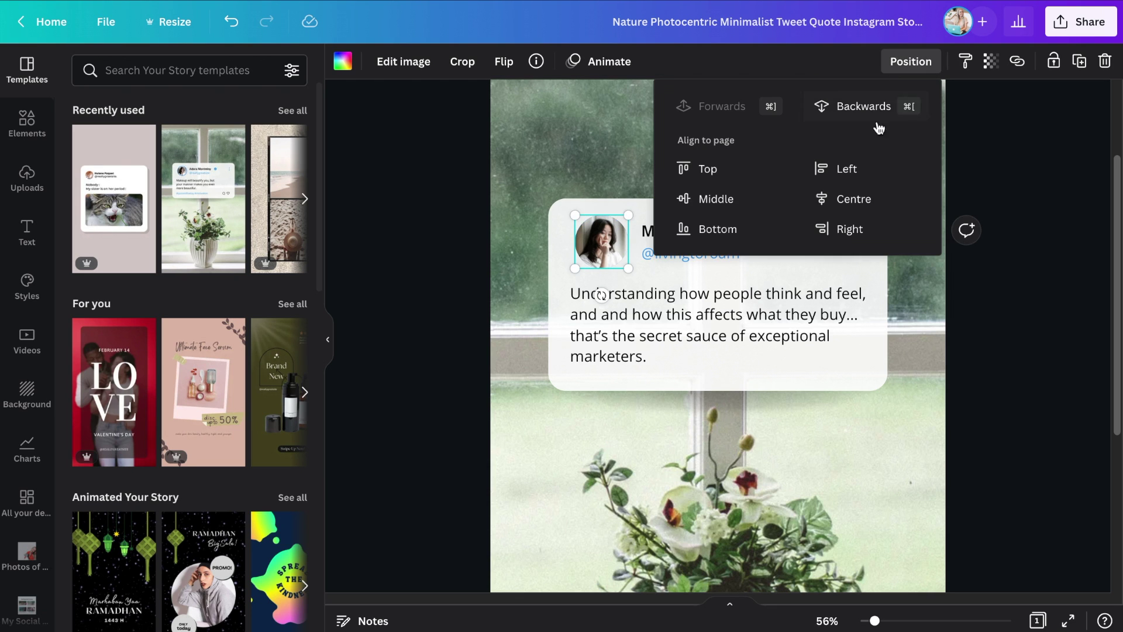
pyautogui.click(834, 301)
pyautogui.press('Escape')
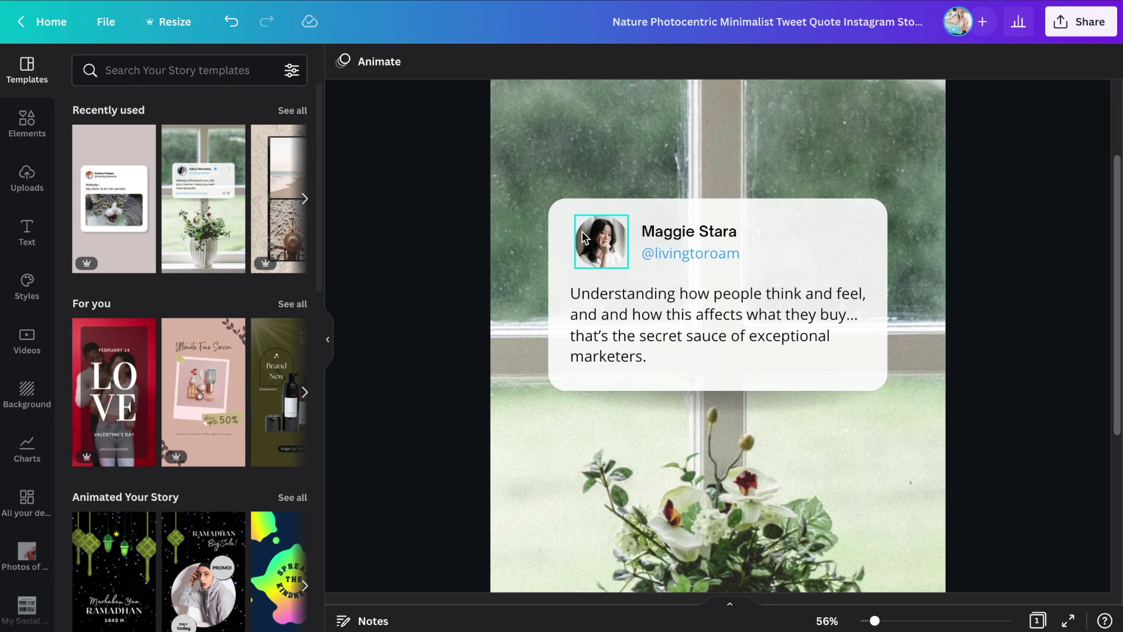
pyautogui.click(18, 565)
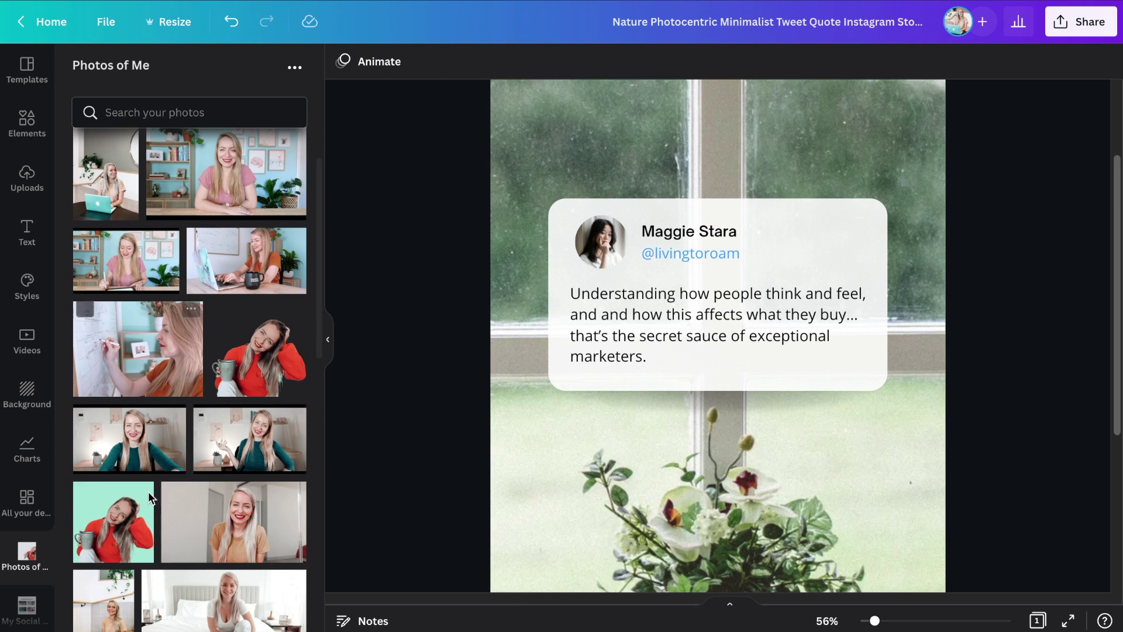
pyautogui.moveTo(110, 520); pyautogui.dragTo(591, 254)
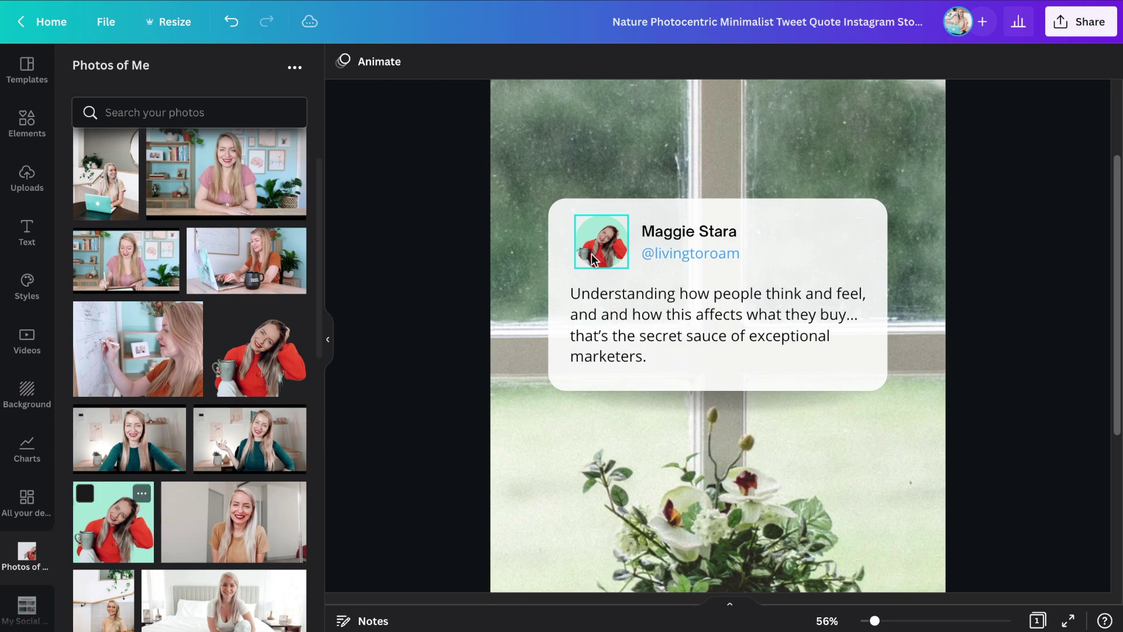
pyautogui.click(24, 181)
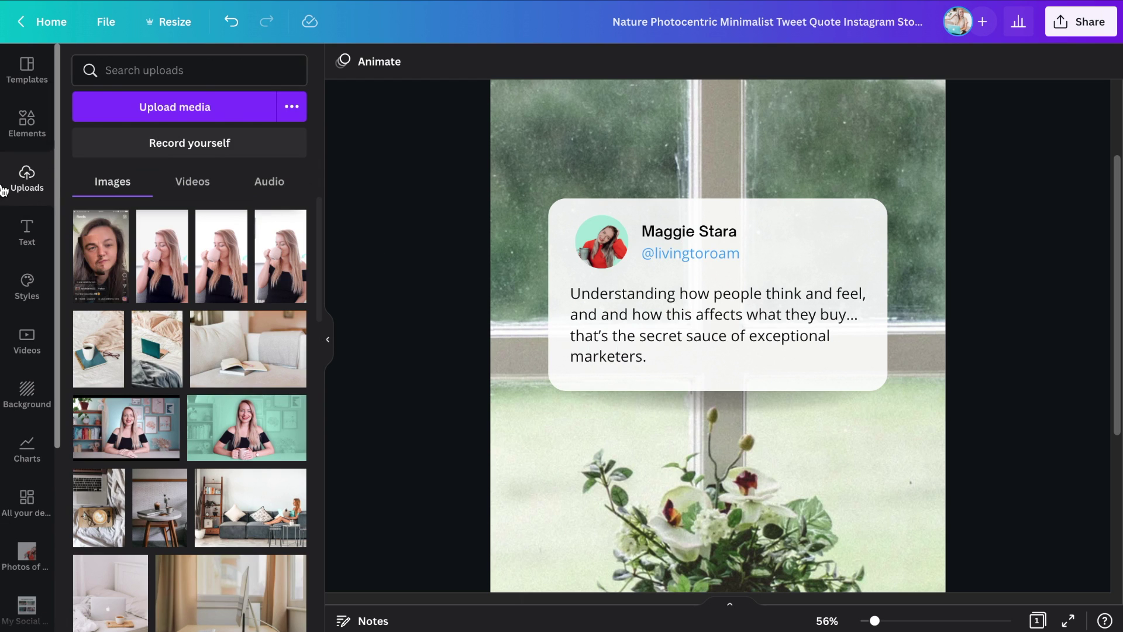
# Search stock videos for 'gradient' and browse the animated gradient clips
pyautogui.click(23, 339)
pyautogui.write('gradient')
pyautogui.press('Return')
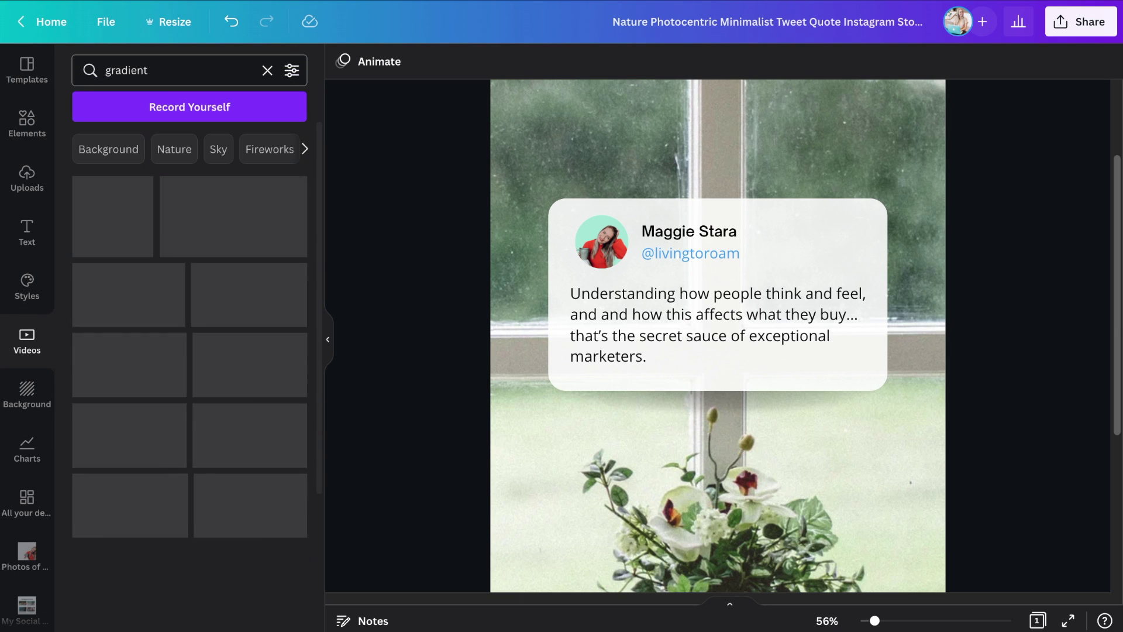
pyautogui.scroll(-10, 226, 398)
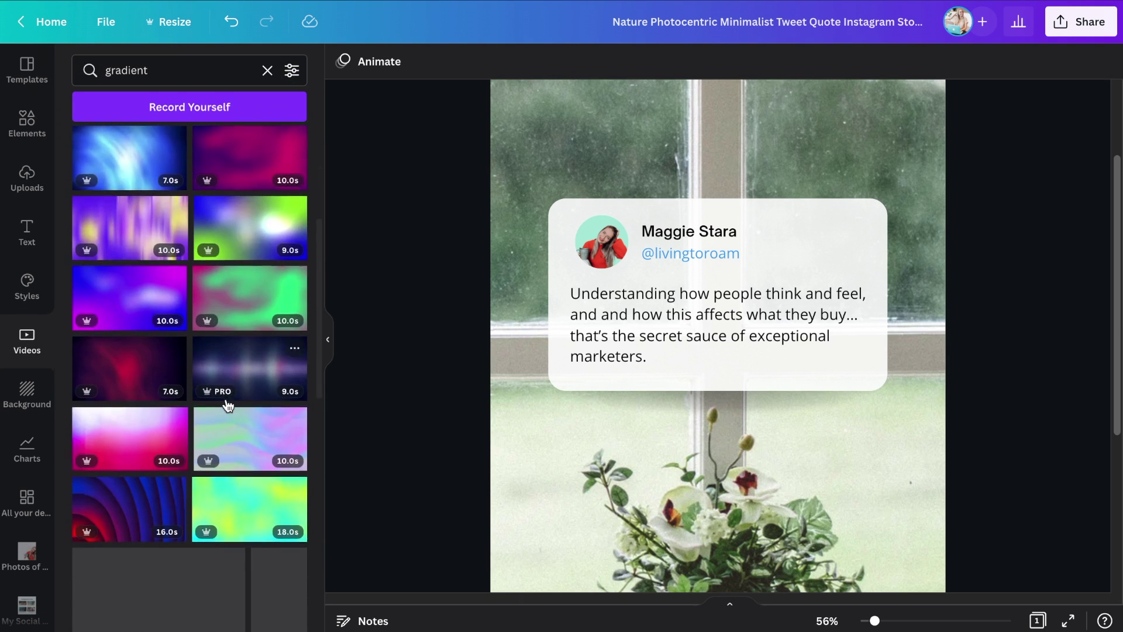
pyautogui.scroll(-5, 225, 398)
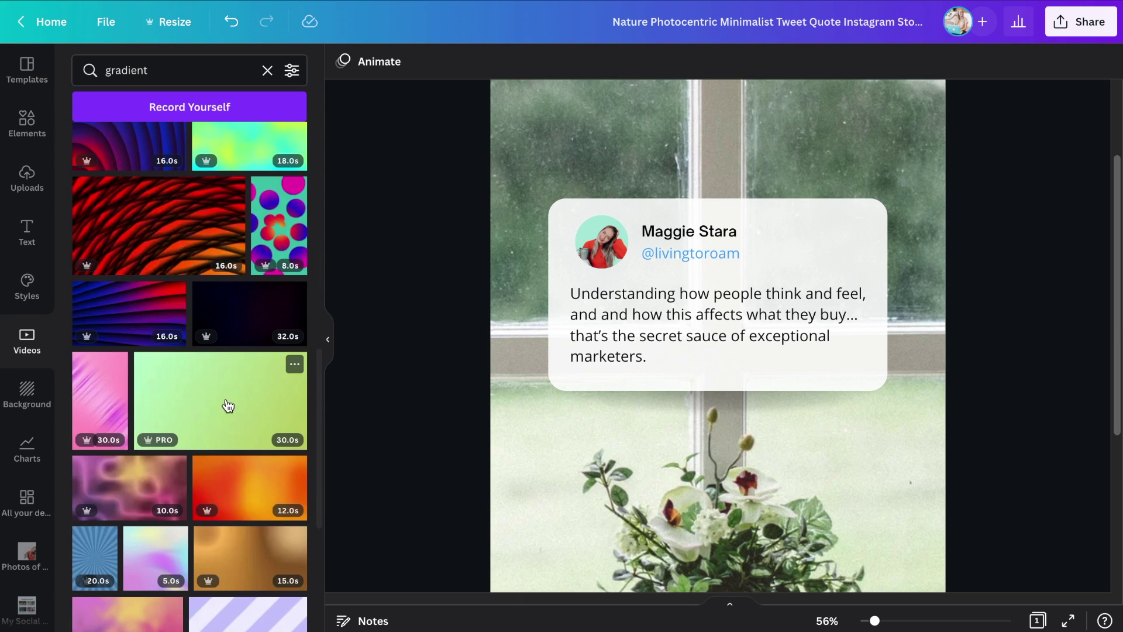
pyautogui.scroll(-3, 226, 399)
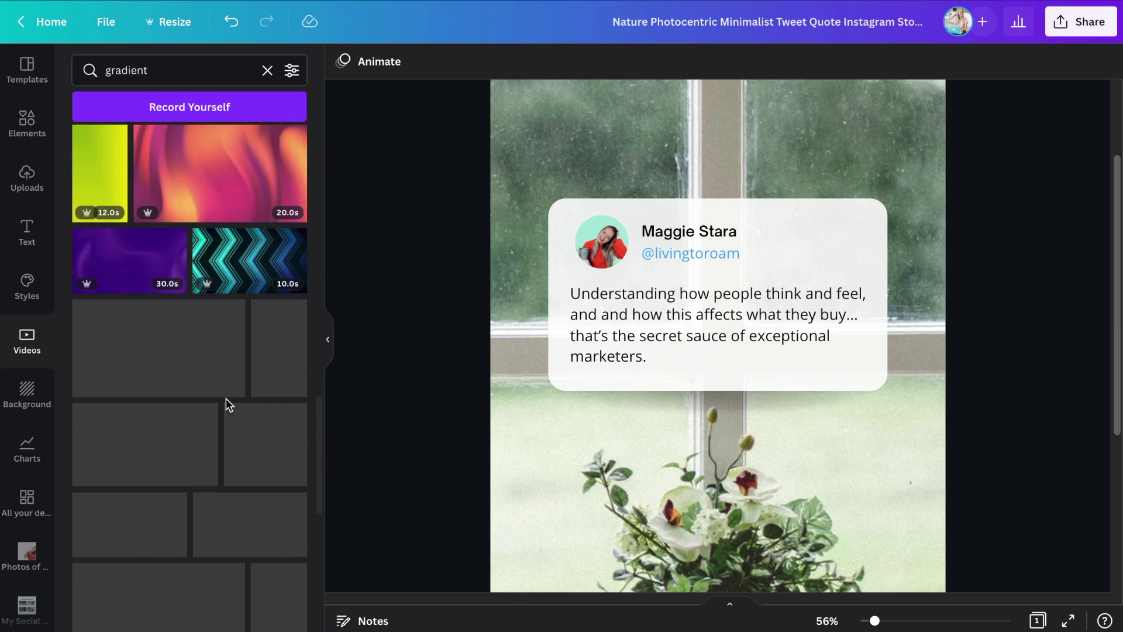
pyautogui.scroll(-5, 226, 399)
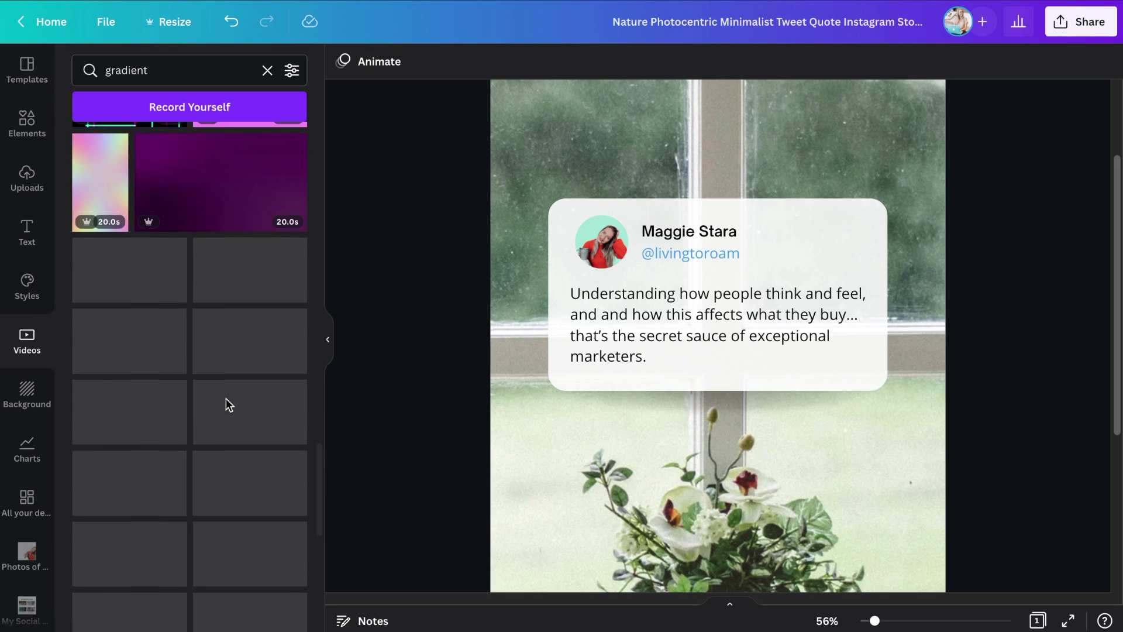
pyautogui.scroll(-5, 227, 402)
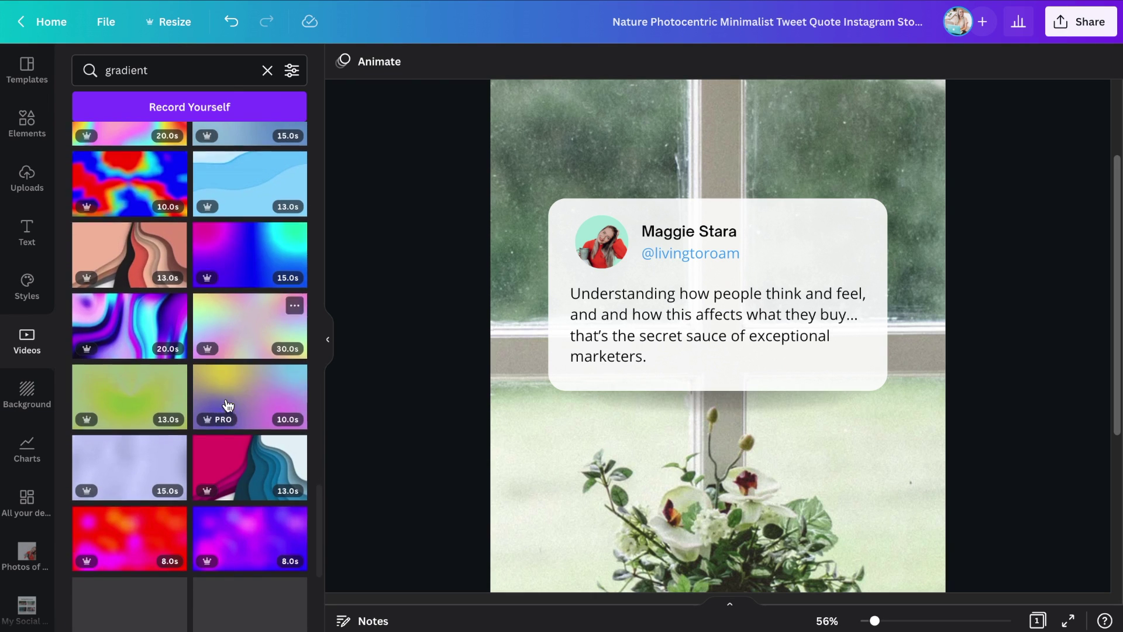
pyautogui.scroll(-6, 140, 267)
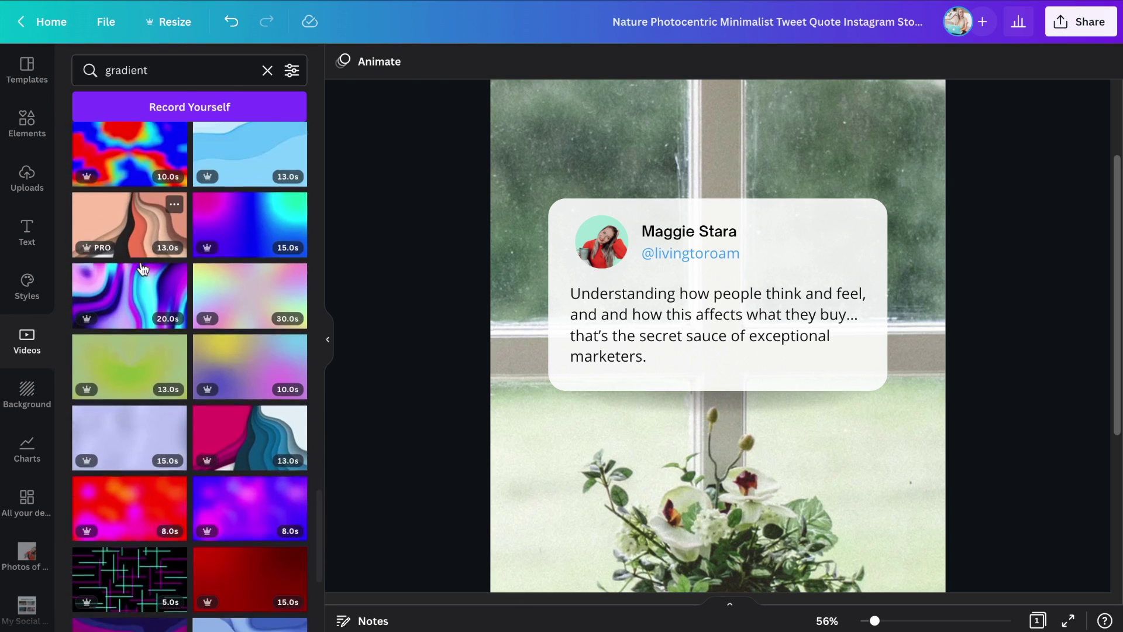
pyautogui.scroll(-6, 273, 344)
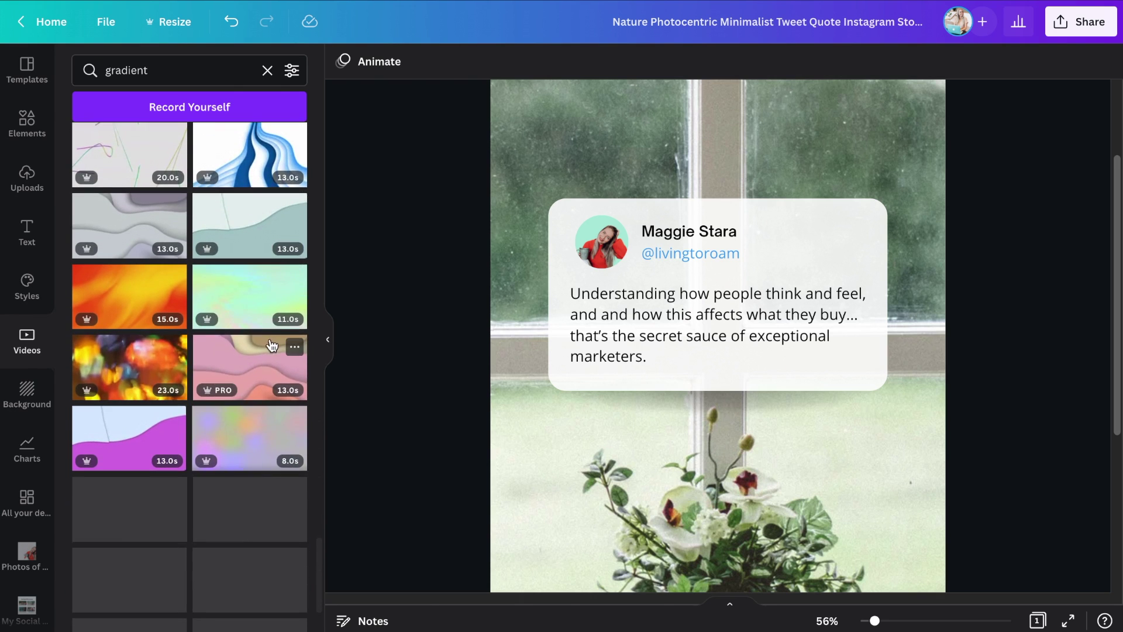
# Set the 13.0s pink wave video as the page background and preview its timeline
pyautogui.moveTo(275, 343); pyautogui.dragTo(496, 381)
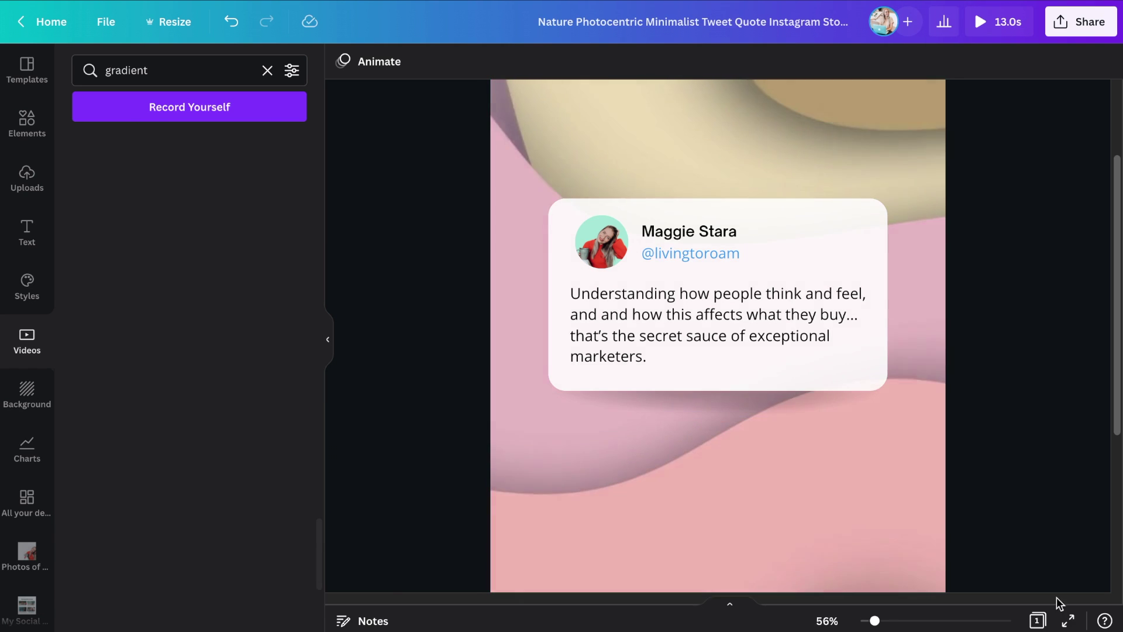
pyautogui.moveTo(874, 620); pyautogui.dragTo(867, 621)
pyautogui.click(796, 491)
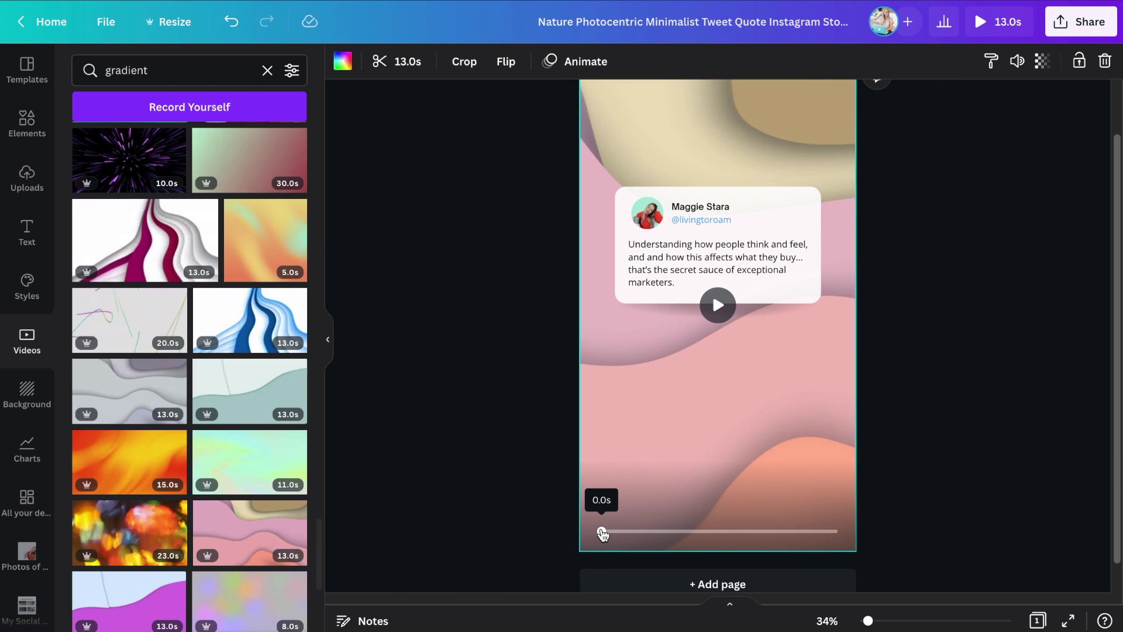
pyautogui.moveTo(612, 531); pyautogui.dragTo(813, 535)
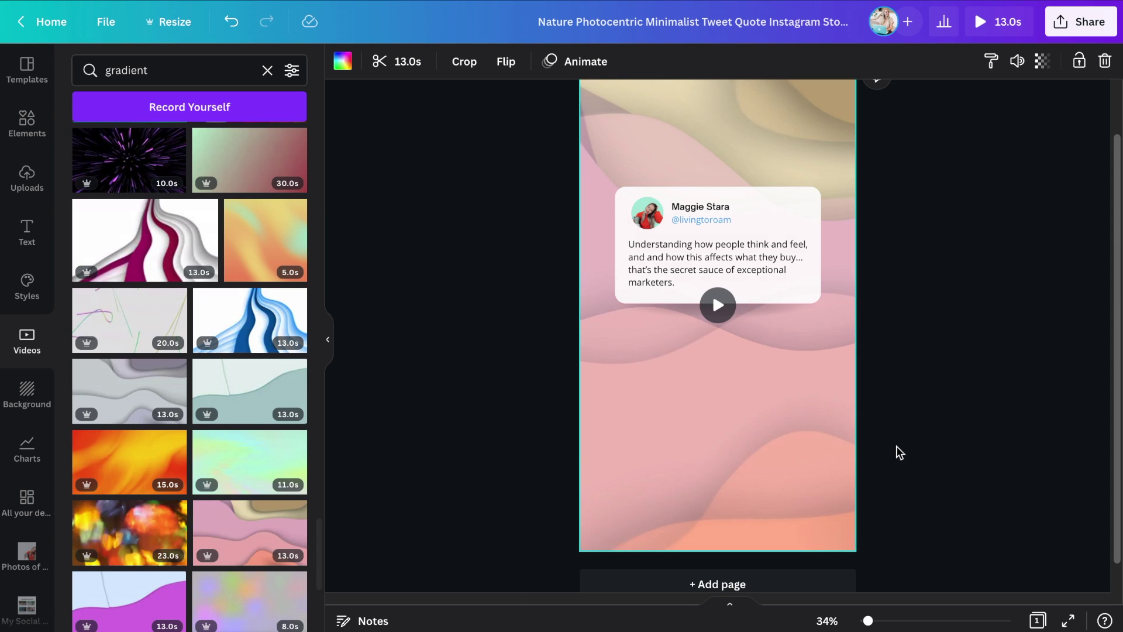
pyautogui.scroll(2, 895, 445)
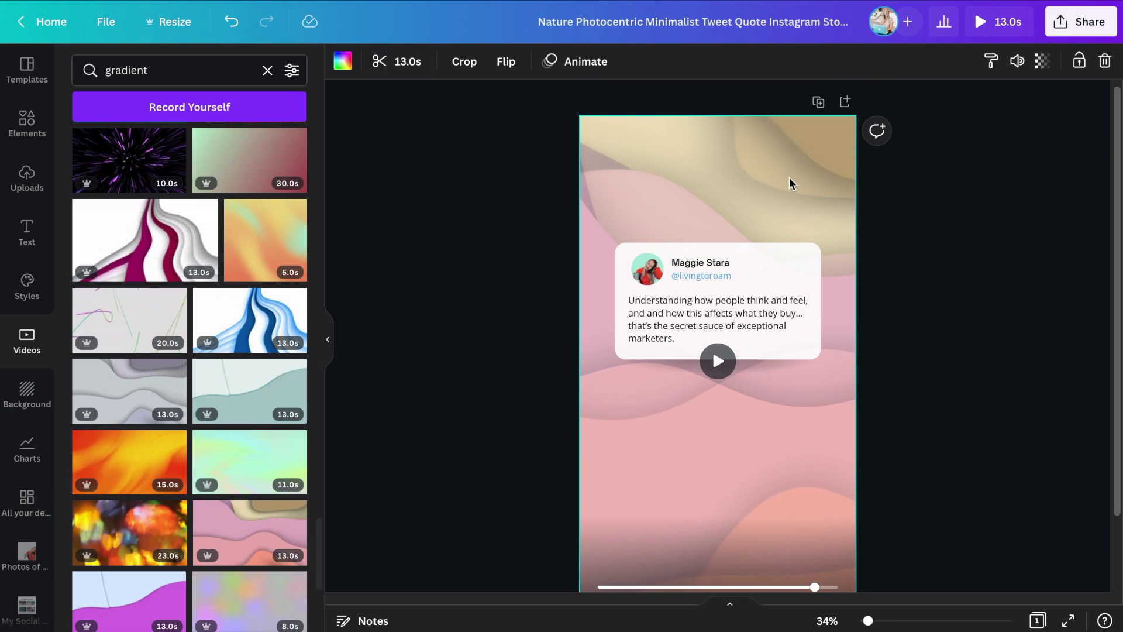
pyautogui.click(605, 586)
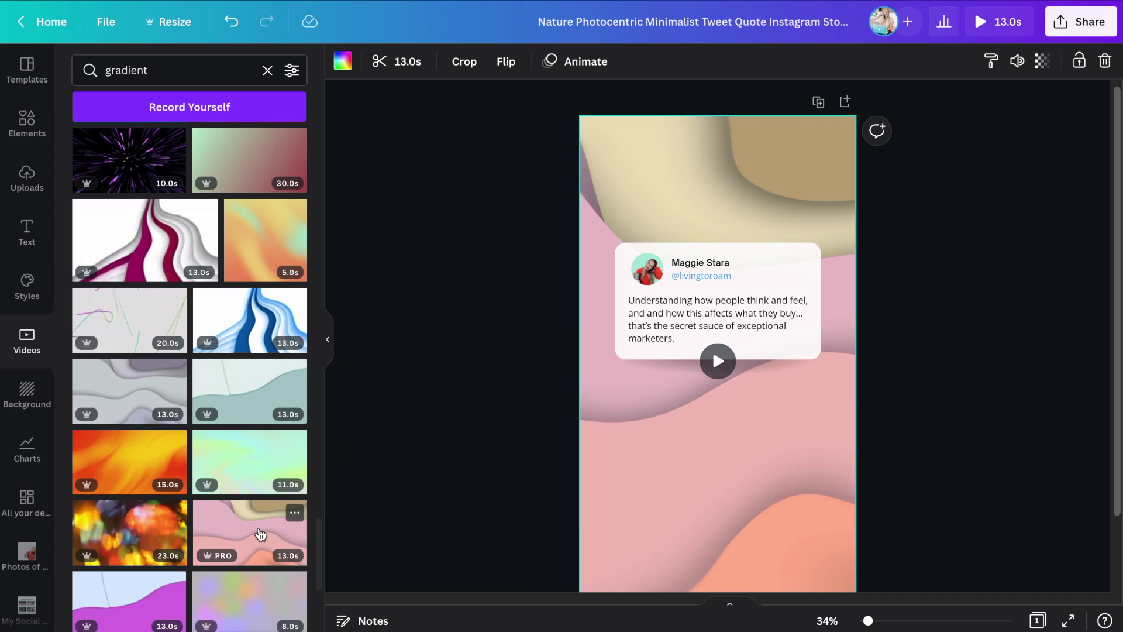
# Add a second pink wave clip rotated 91° and placed over the page's top-left
pyautogui.click(277, 531)
pyautogui.moveTo(716, 450); pyautogui.dragTo(591, 356)
pyautogui.moveTo(765, 406); pyautogui.dragTo(839, 531)
pyautogui.scroll(-2, 856, 310)
# Send the pink gradient video to the back behind the tweet card
pyautogui.click(931, 64)
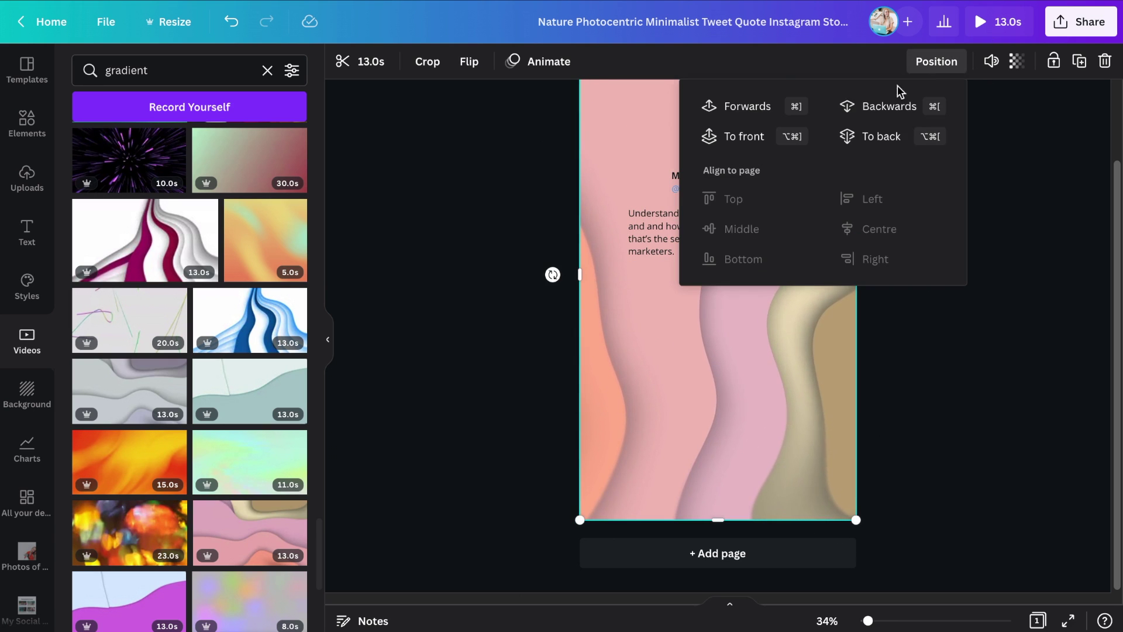
pyautogui.click(875, 136)
pyautogui.click(1023, 231)
pyautogui.scroll(2, 1022, 231)
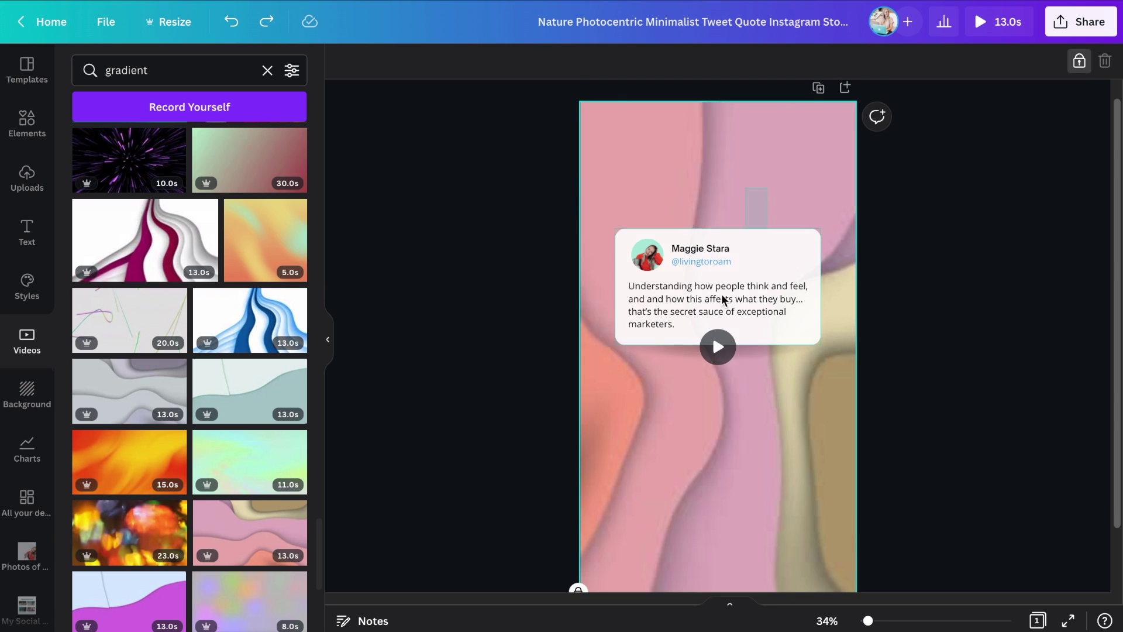
# Move all tweet card elements together slightly lower on the page
pyautogui.moveTo(752, 188); pyautogui.dragTo(642, 409)
pyautogui.moveTo(775, 334); pyautogui.dragTo(782, 352)
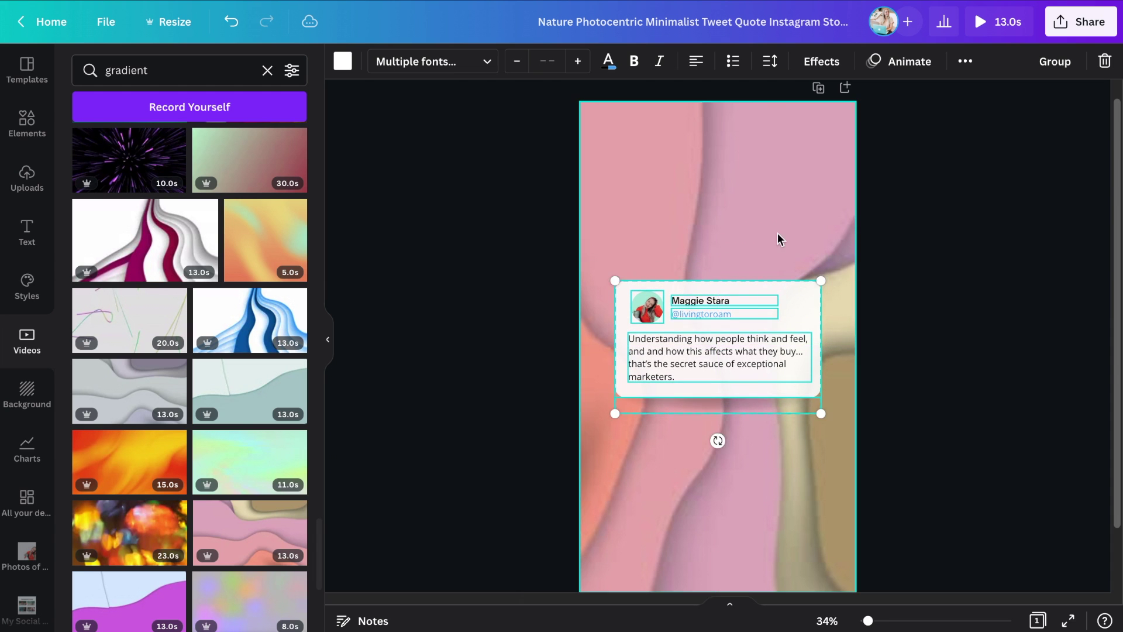
pyautogui.click(709, 314)
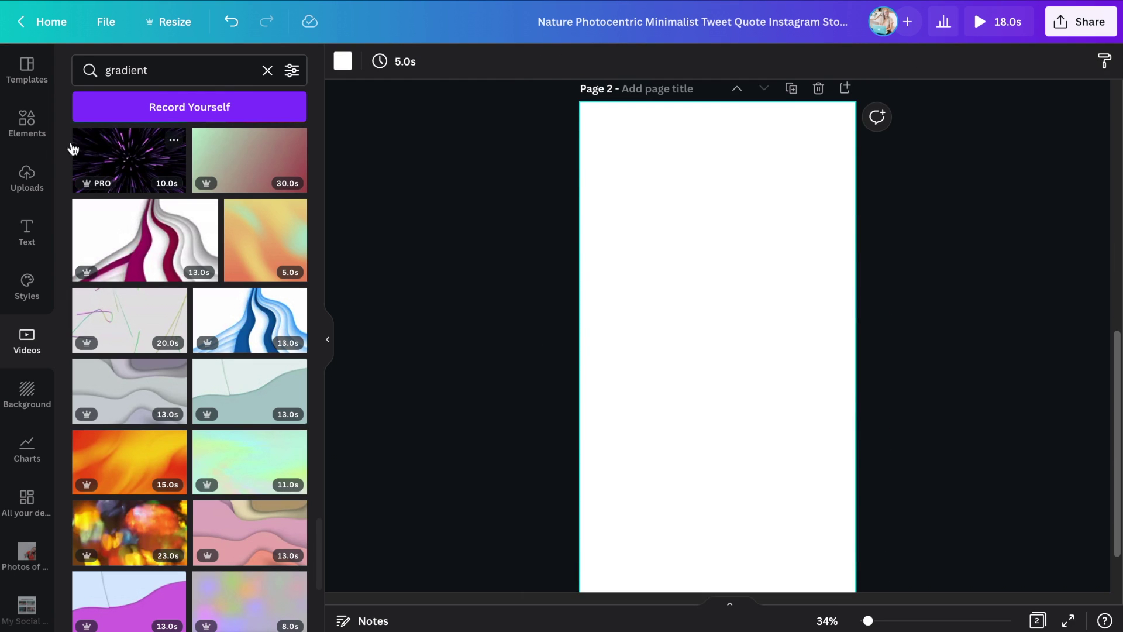
# Apply the cat meme tweet template from a 'meme' template search to page 2
pyautogui.click(25, 76)
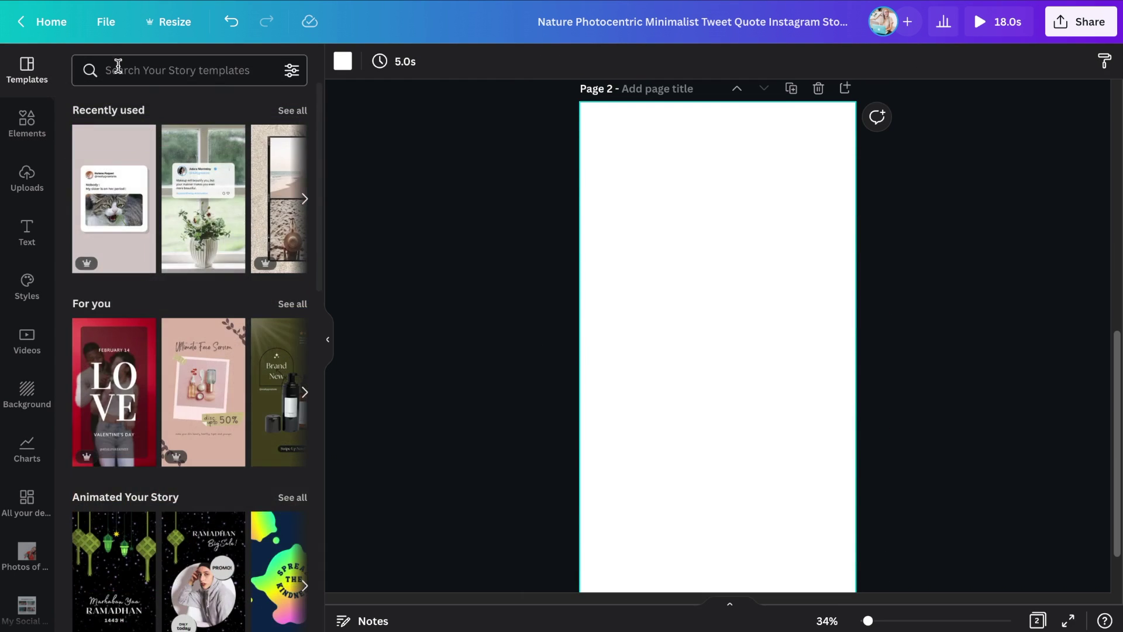
pyautogui.click(117, 68)
pyautogui.write('meme')
pyautogui.press('Return')
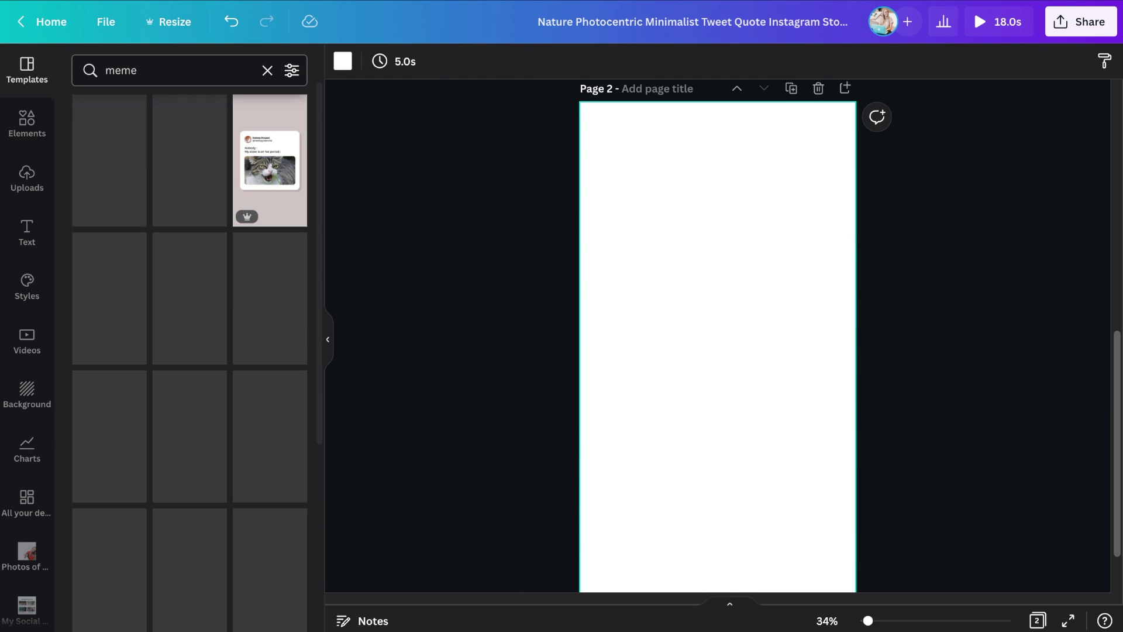
pyautogui.click(271, 160)
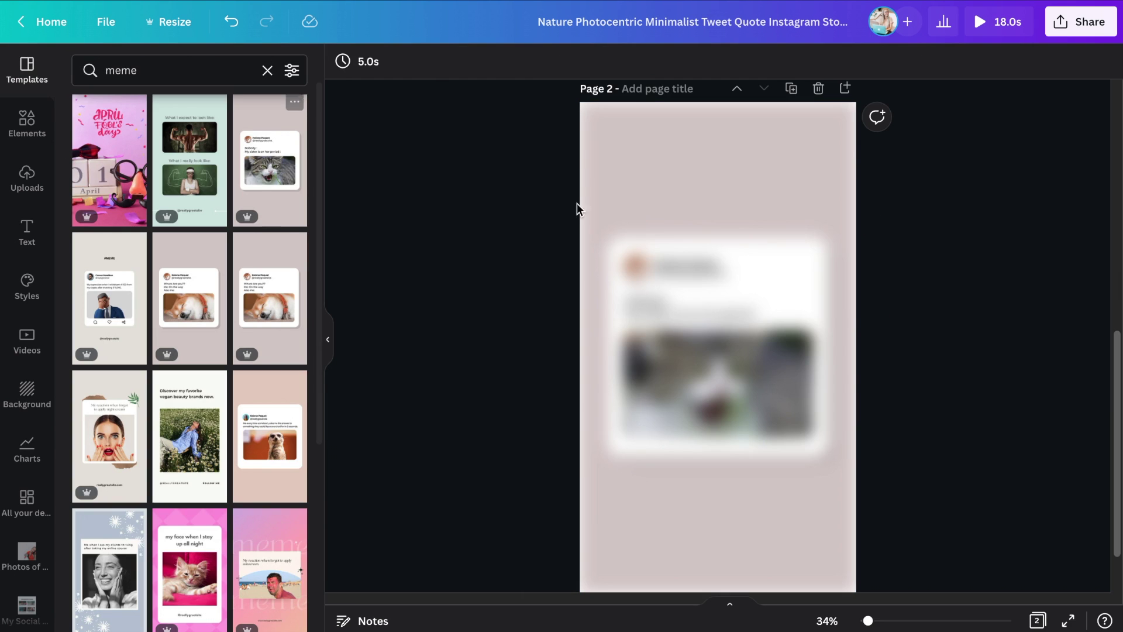
# Change the name, handle and message text on the cat card to Open Sans
pyautogui.click(696, 266)
pyautogui.click(381, 63)
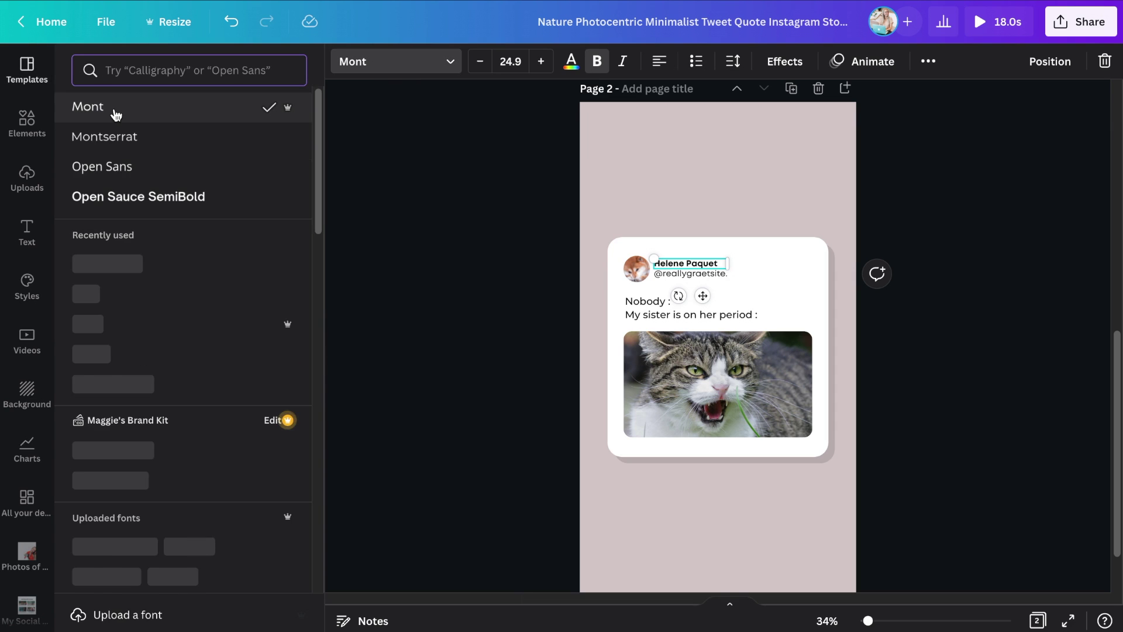
pyautogui.click(117, 167)
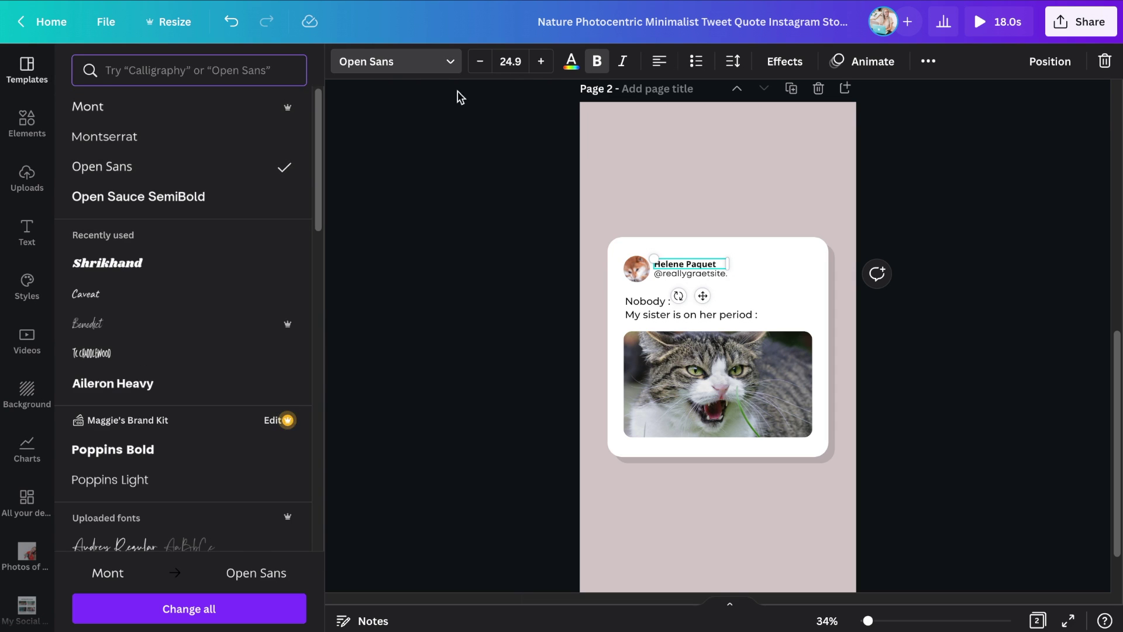
pyautogui.click(707, 280)
pyautogui.click(106, 167)
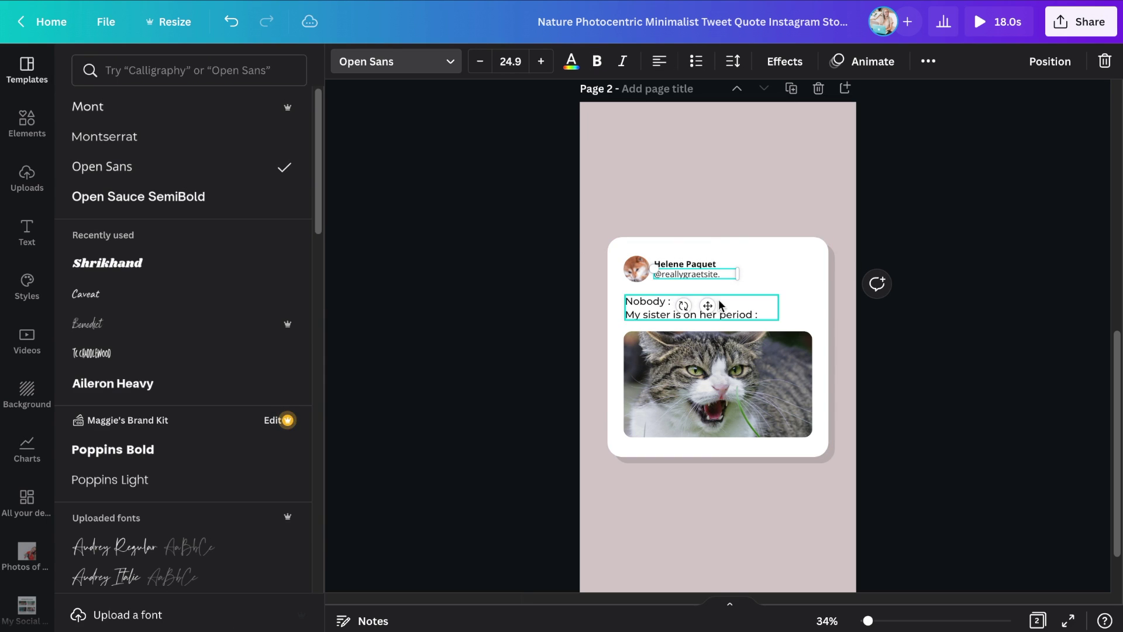
pyautogui.click(726, 309)
pyautogui.click(178, 175)
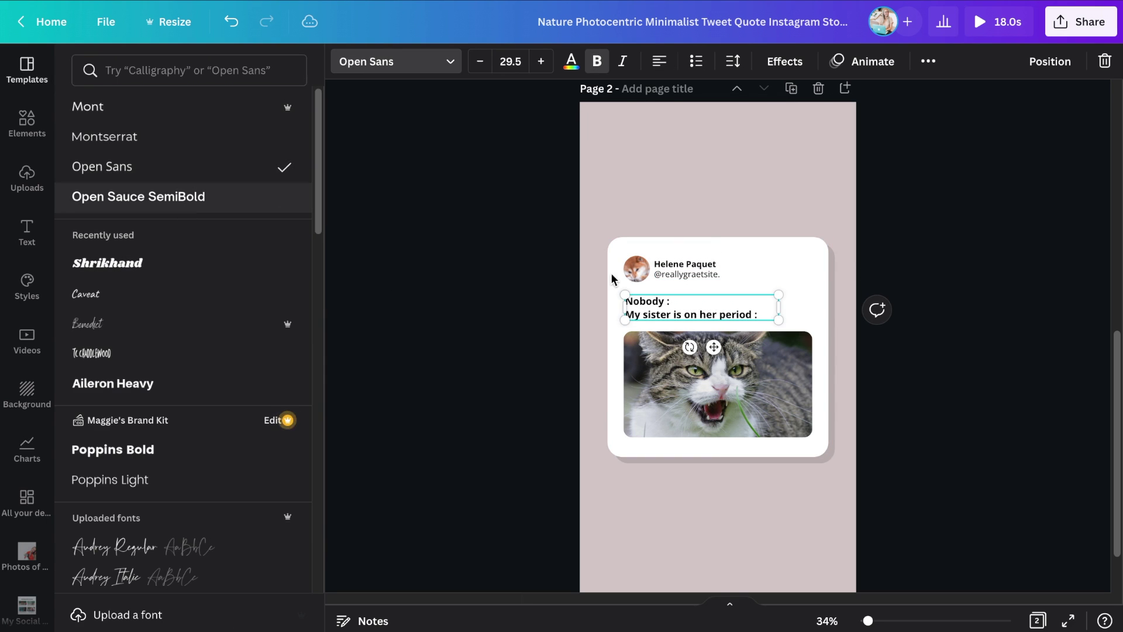
pyautogui.scroll(3, 865, 288)
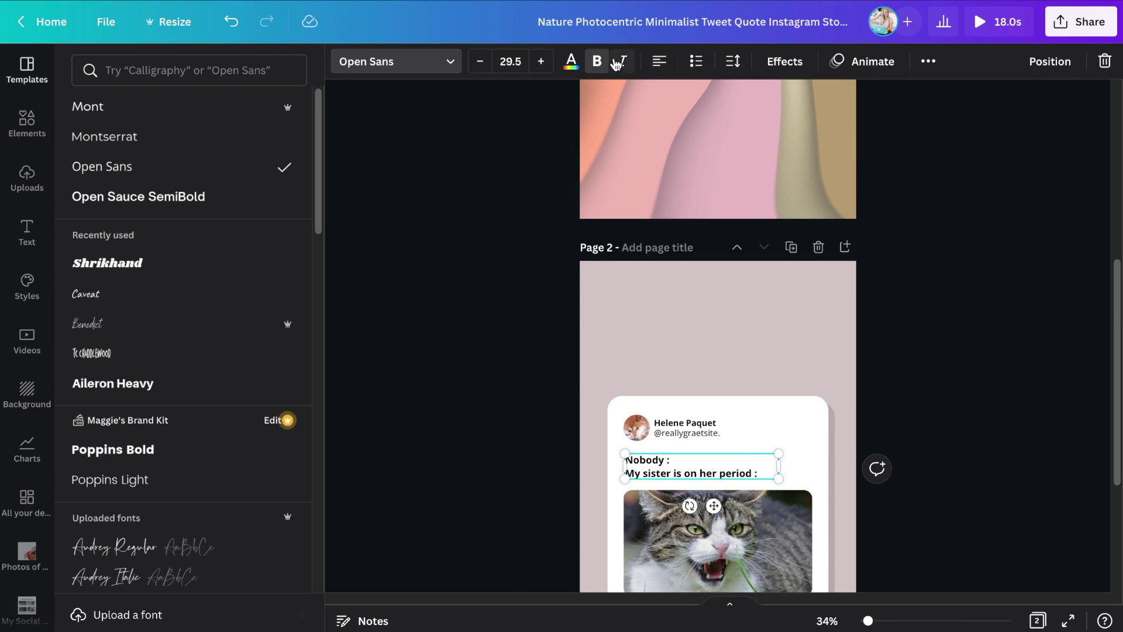
pyautogui.scroll(3, 802, 193)
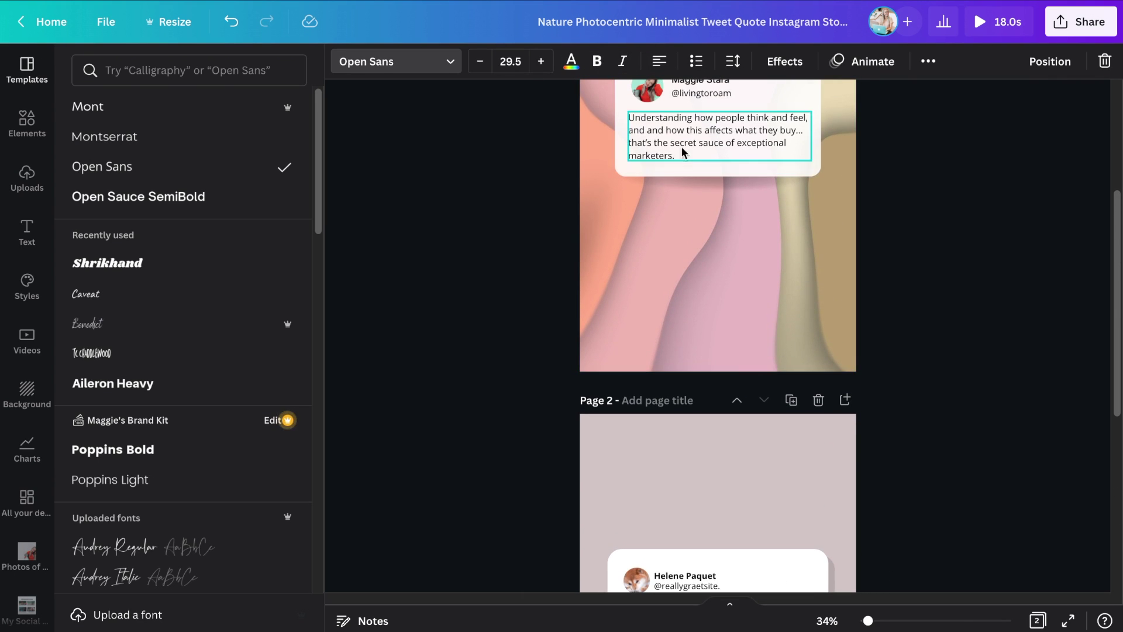
pyautogui.scroll(-7, 570, 212)
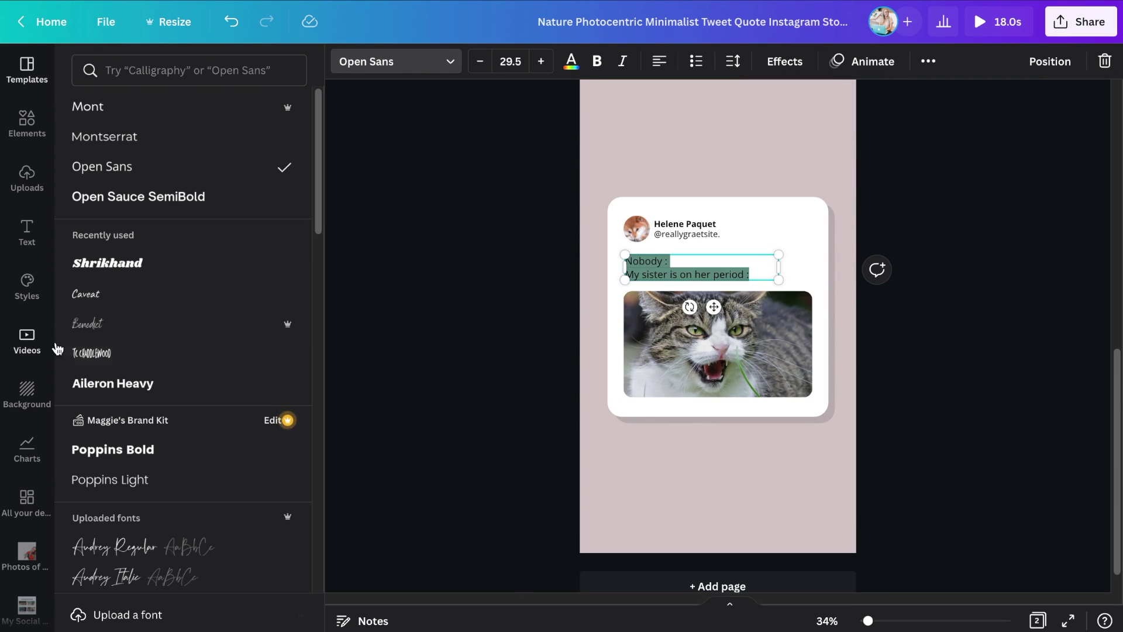
# Replace the meme card's avatar with the teal-background mug photo and edit the account name
pyautogui.click(28, 548)
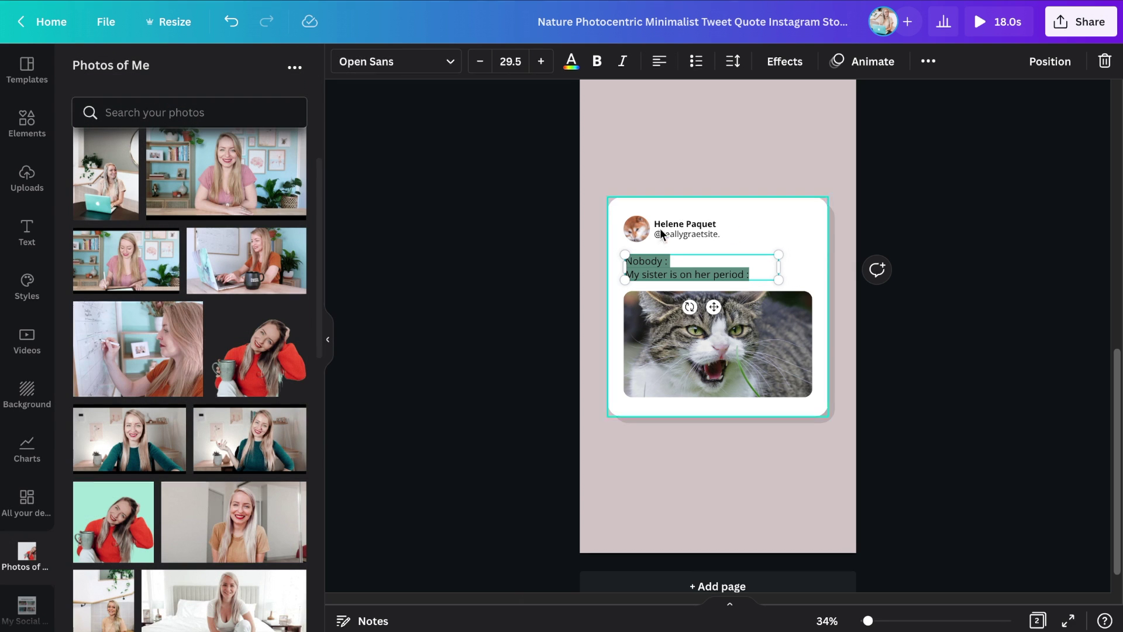
pyautogui.click(726, 234)
pyautogui.click(791, 226)
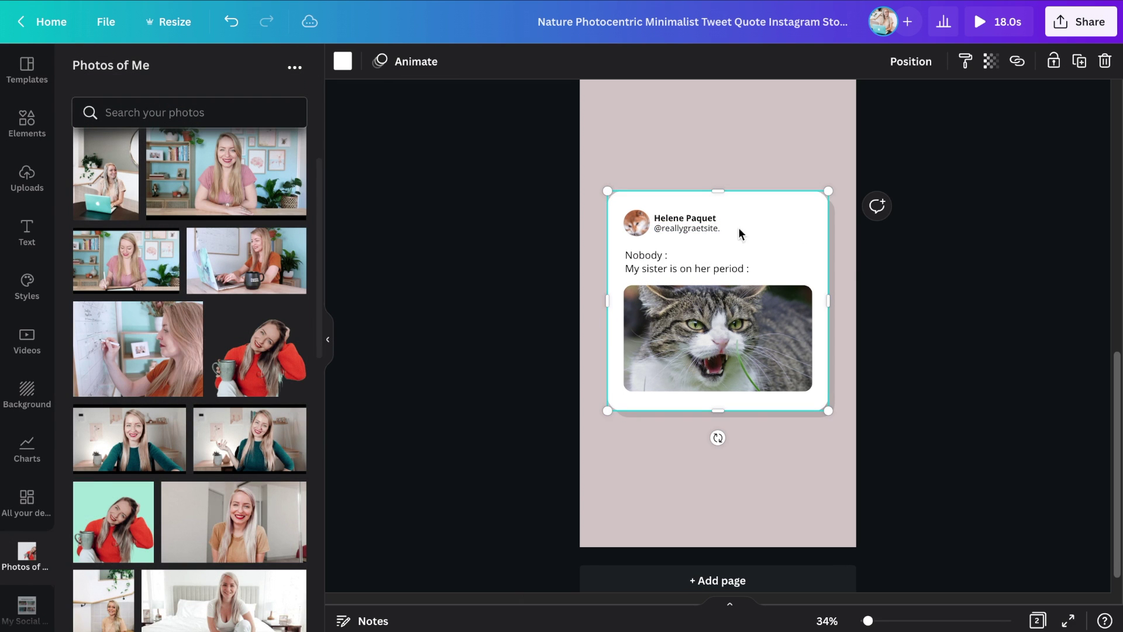
pyautogui.moveTo(96, 504); pyautogui.dragTo(634, 224)
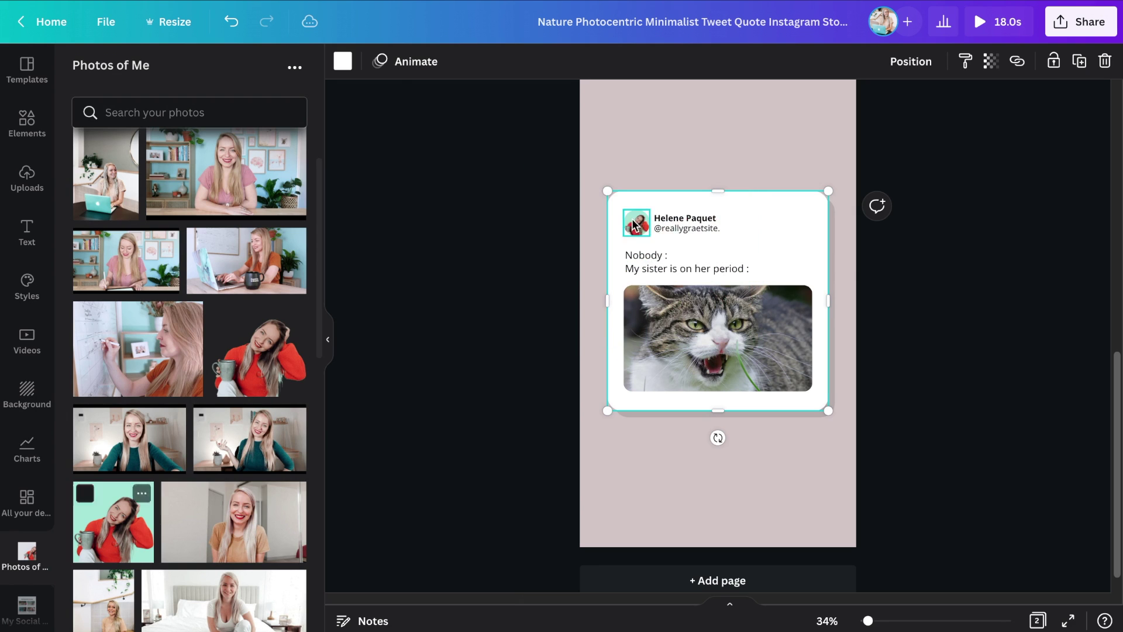
pyautogui.doubleClick(674, 222)
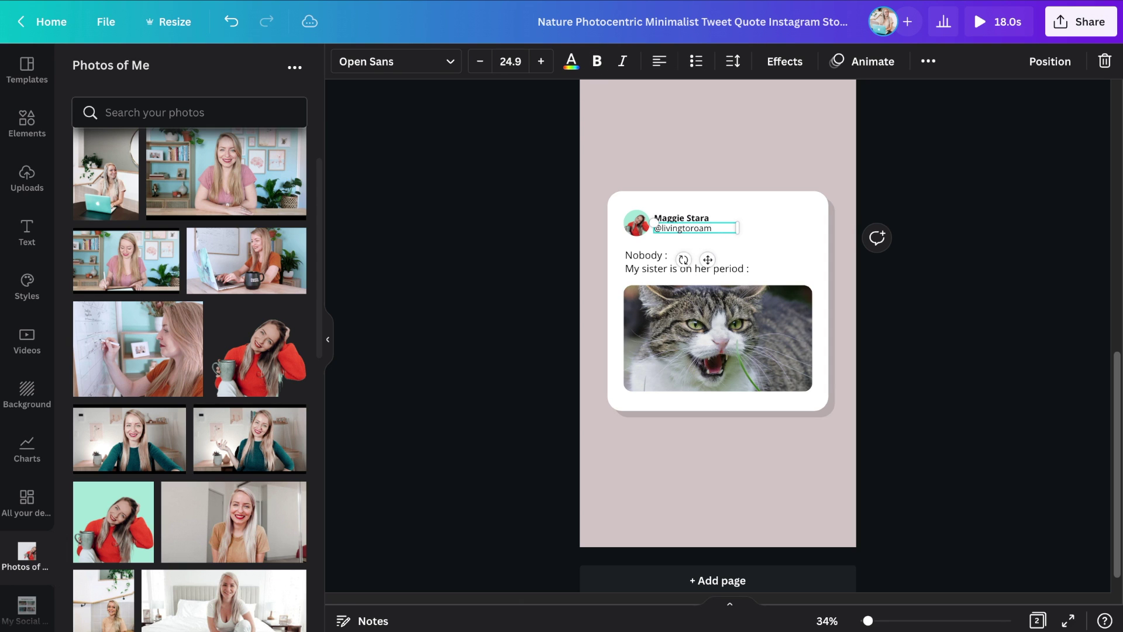
pyautogui.click(784, 217)
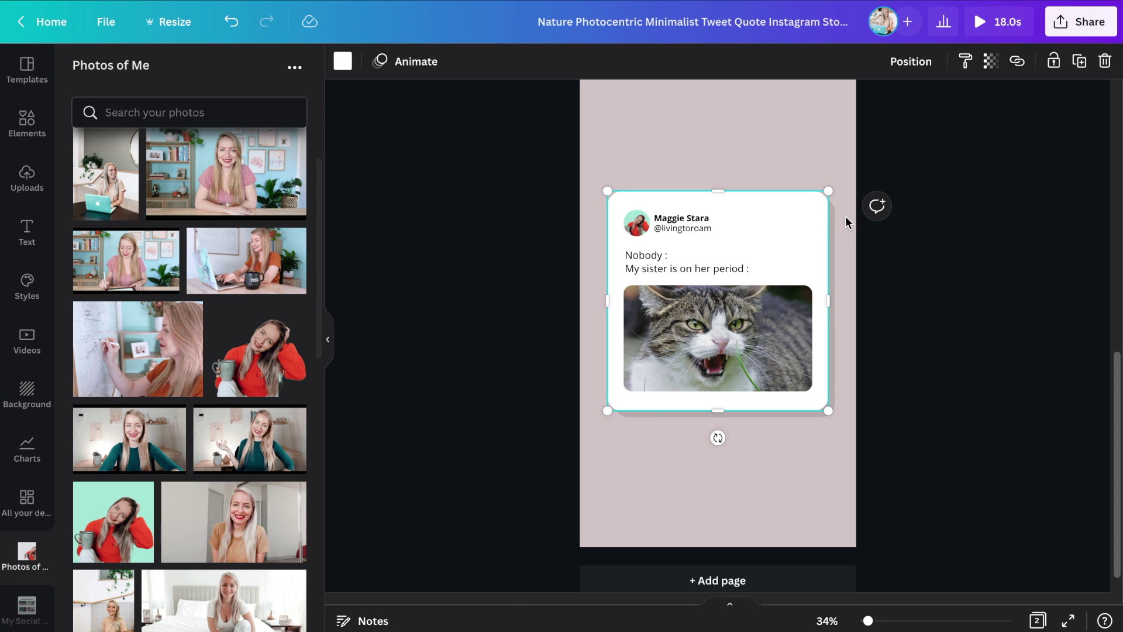
# Lengthen the shadow box, lower the cat photo, and paste the 'ready for anything' quote into a wider box
pyautogui.click(833, 228)
pyautogui.moveTo(724, 419)
pyautogui.mouseDown()
pyautogui.moveTo(722, 439)
pyautogui.moveTo(724, 411)
pyautogui.moveTo(724, 427)
pyautogui.mouseUp()
pyautogui.moveTo(714, 372); pyautogui.dragTo(715, 394)
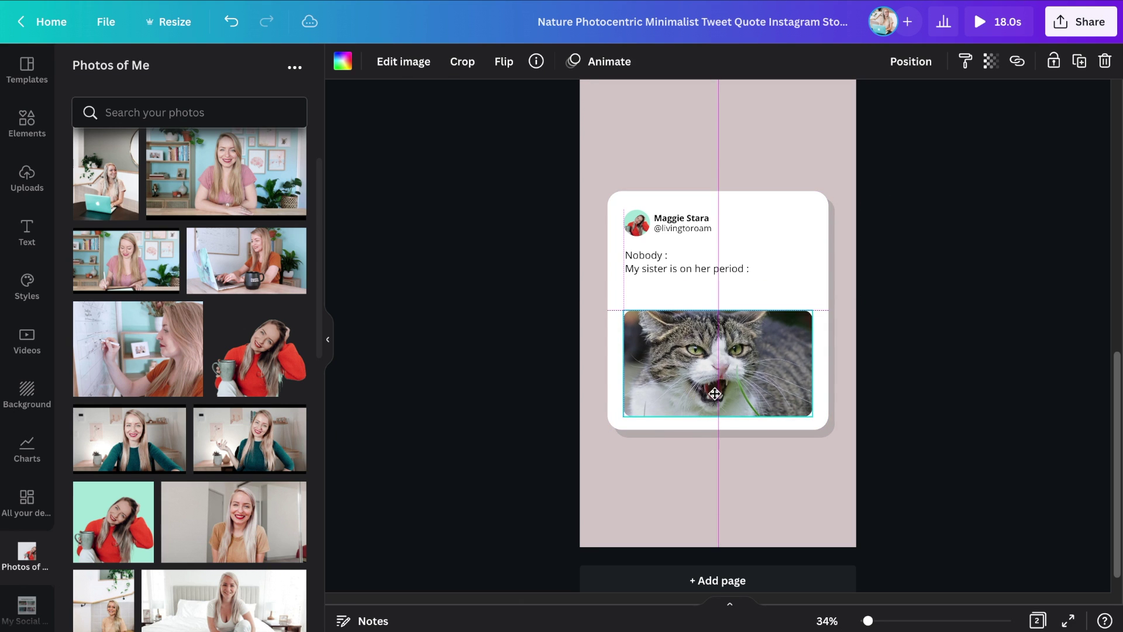
pyautogui.click(699, 270)
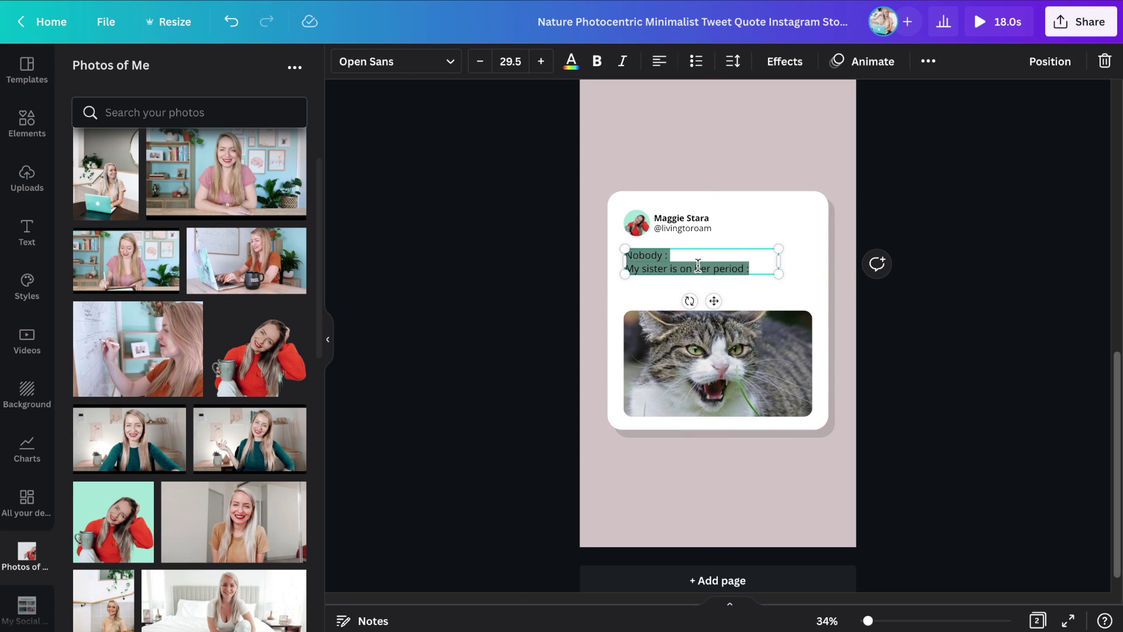
pyautogui.write('Me: "I\'m ready for anything life can throw at me."  Me 10 seconds later after seeing an email from a client marked \'urgent\'')
pyautogui.moveTo(778, 296); pyautogui.dragTo(815, 296)
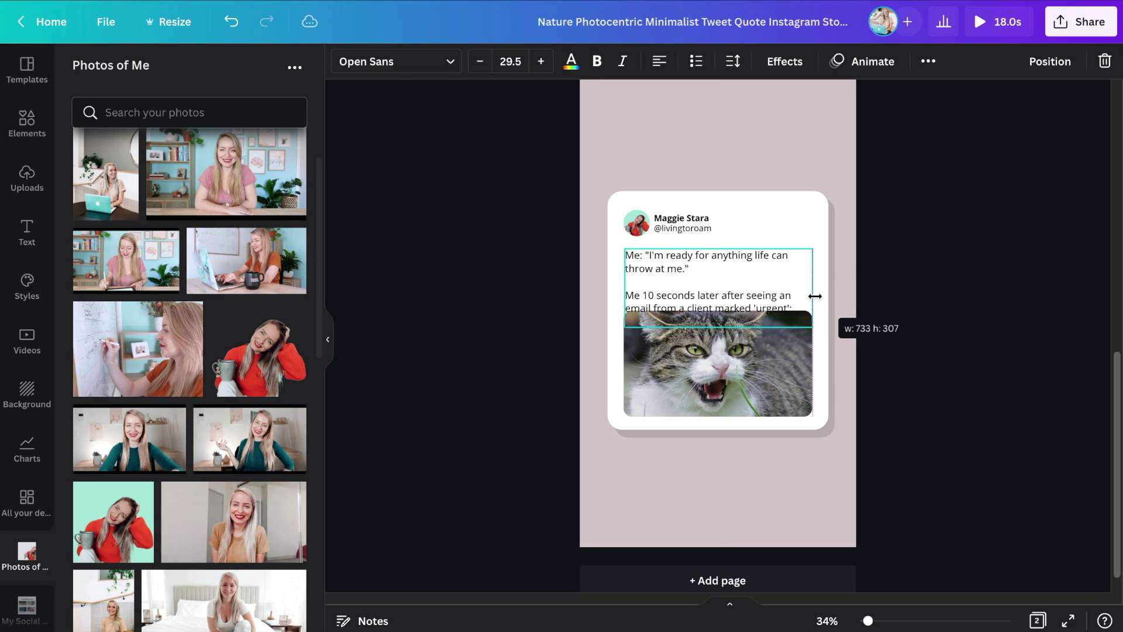
pyautogui.click(882, 293)
pyautogui.moveTo(767, 278); pyautogui.dragTo(765, 268)
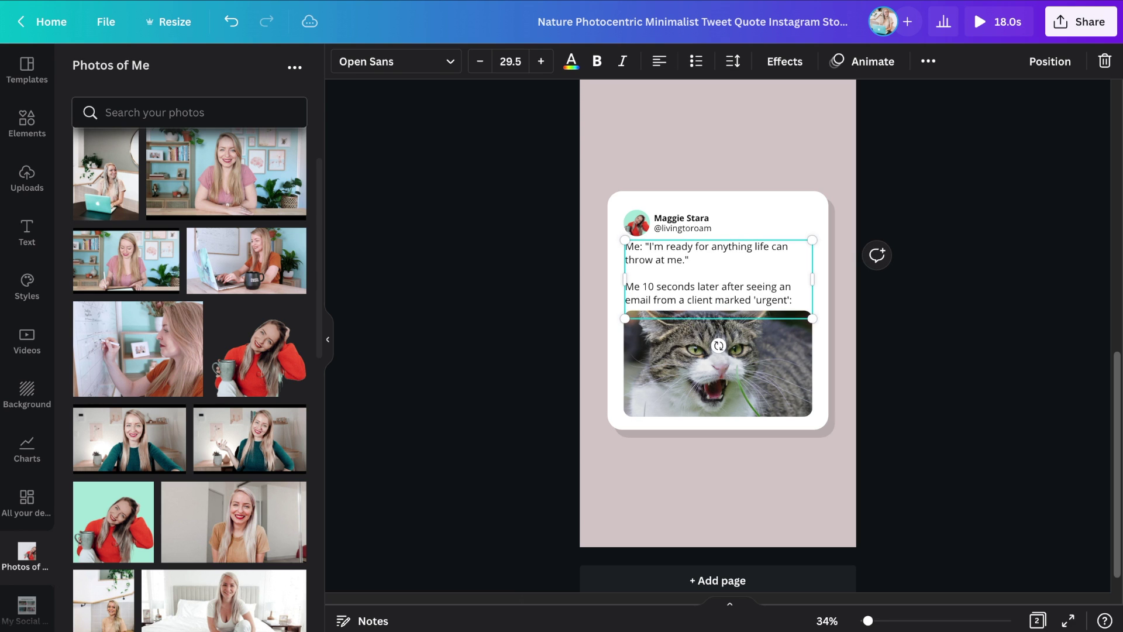
pyautogui.scroll(-2, 30, 411)
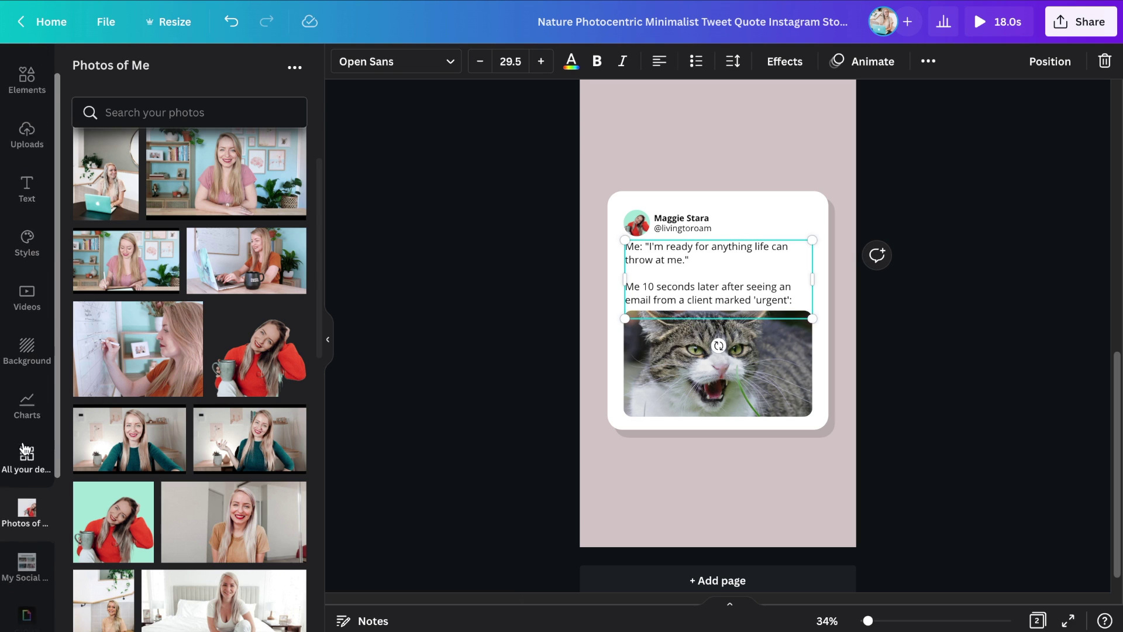
# Replace the cat photo with a NOPE NOPE NOPE GIF found through GIPHY
pyautogui.click(25, 585)
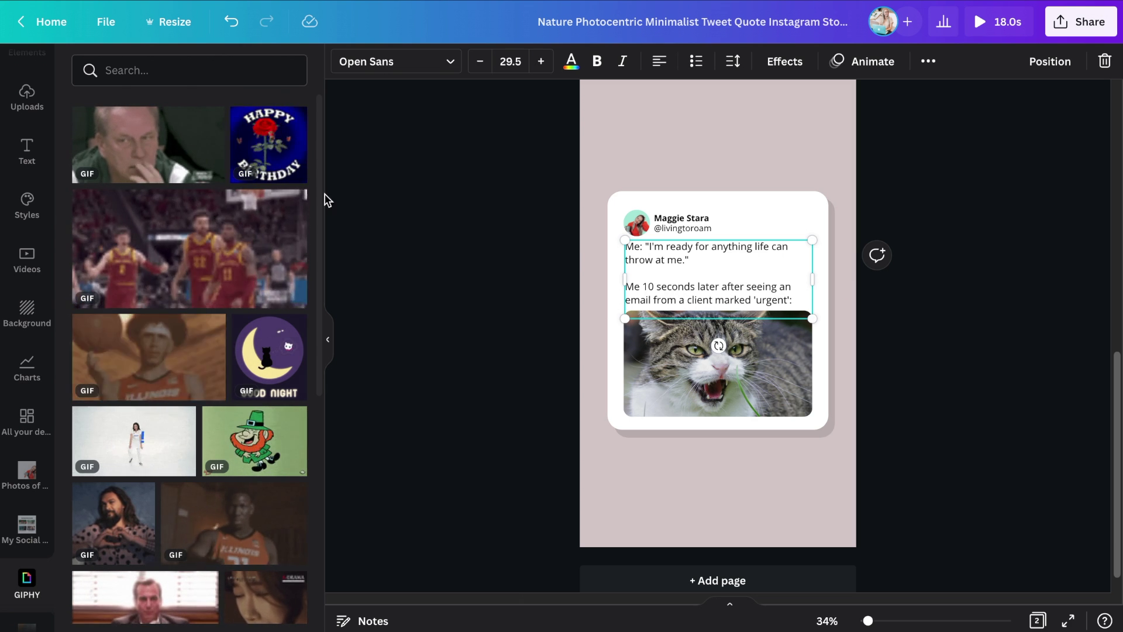
pyautogui.write('none')
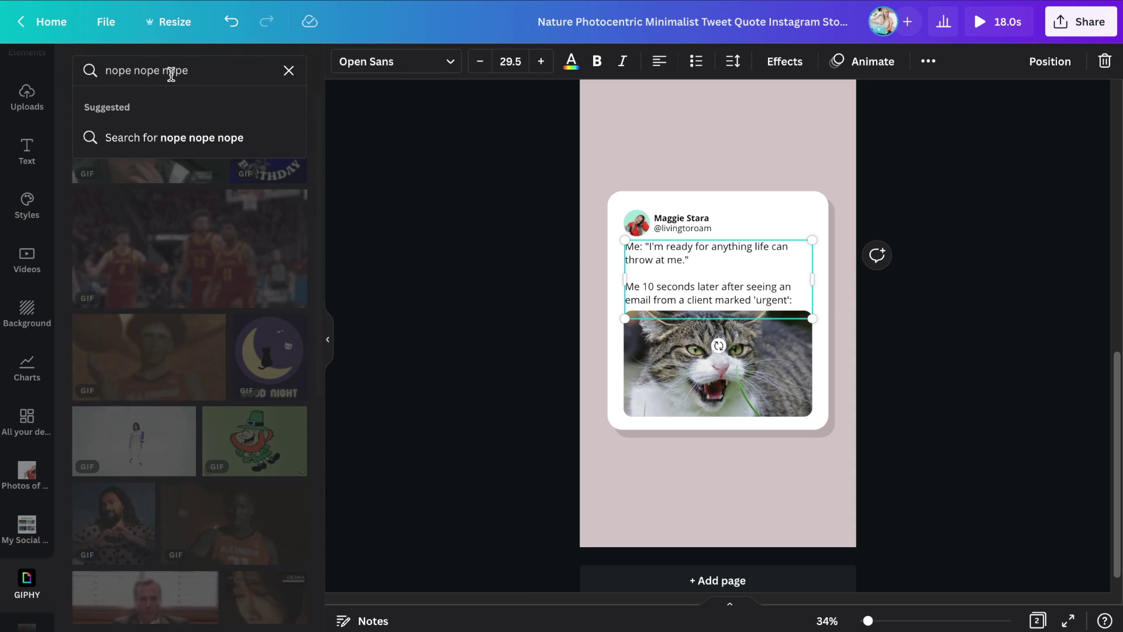
pyautogui.moveTo(153, 148); pyautogui.dragTo(701, 364)
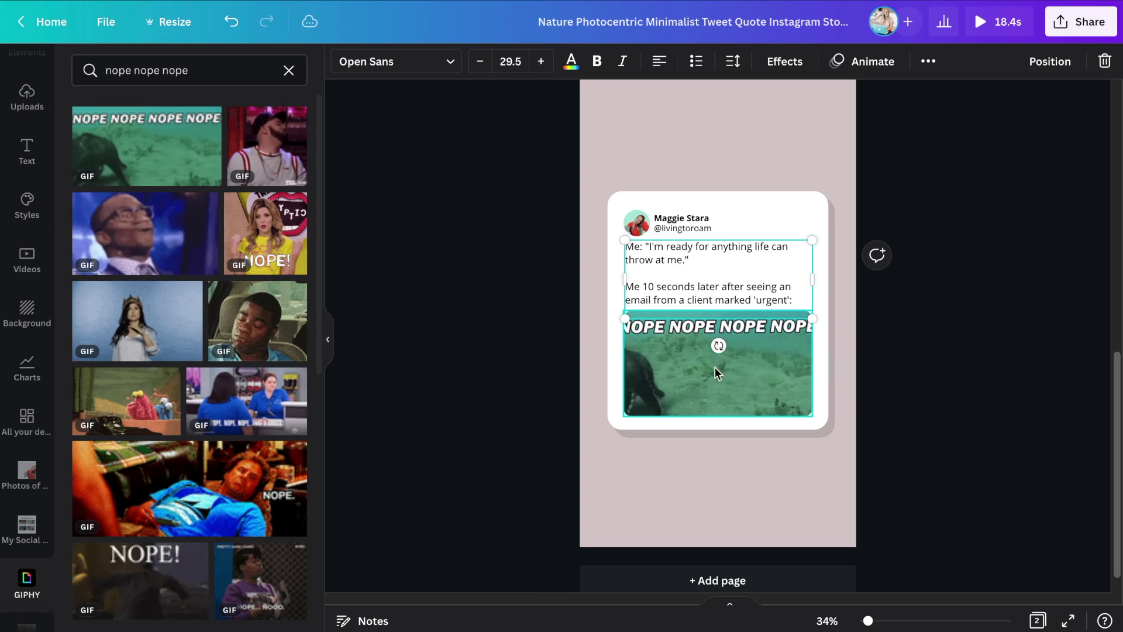
pyautogui.click(880, 376)
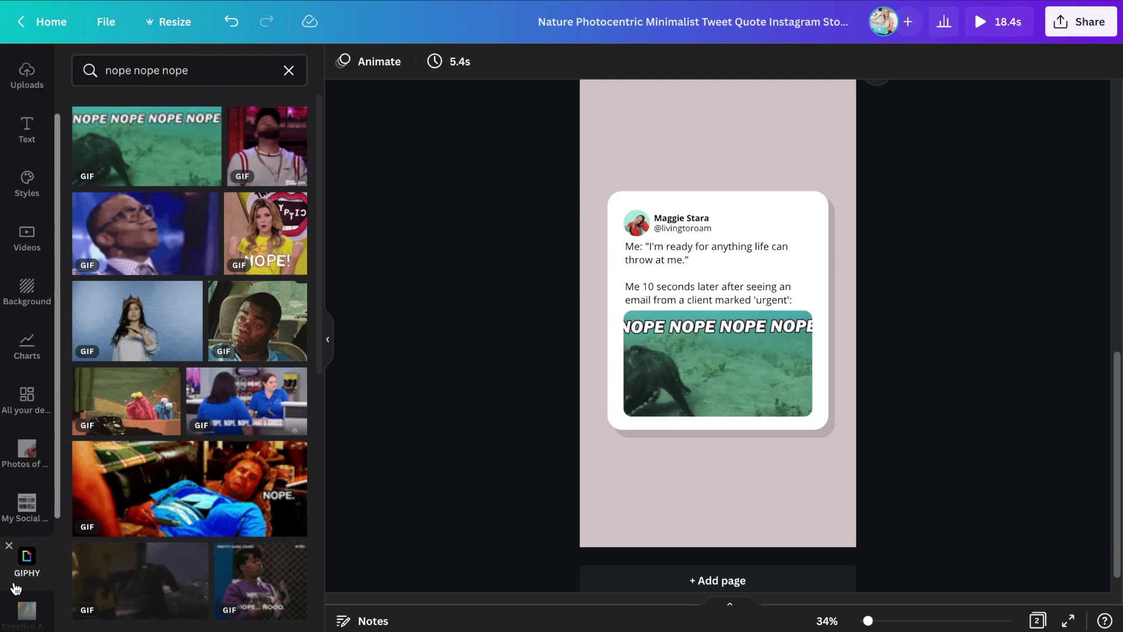
# Search videos for 'underwater' and set the 25.0s seabed clip as page 2's background
pyautogui.scroll(-3, 15, 585)
pyautogui.click(27, 614)
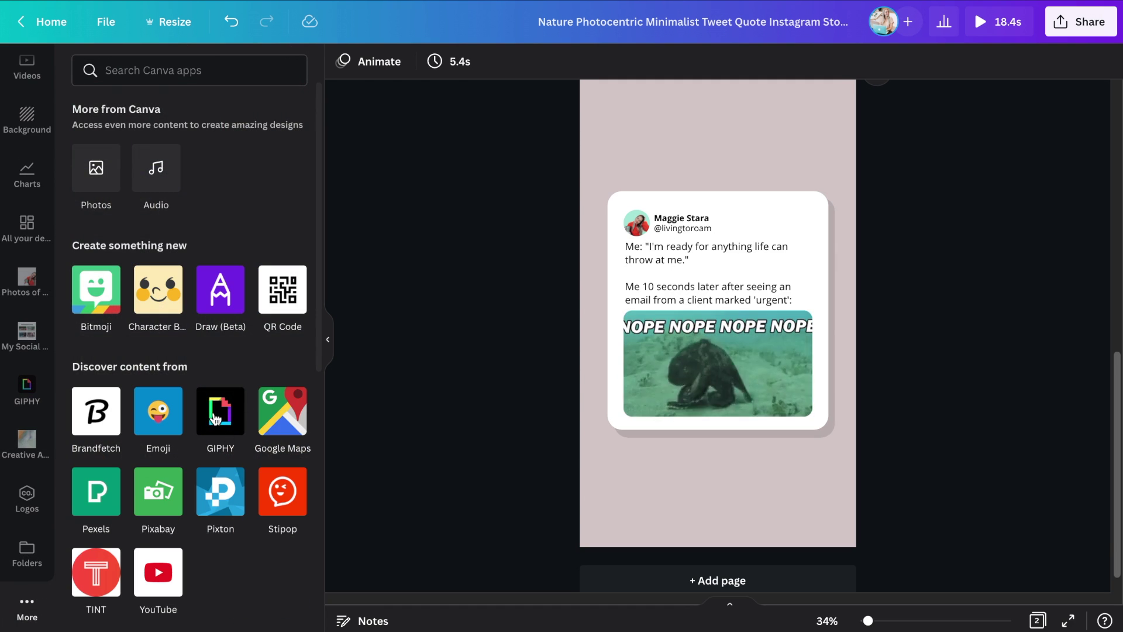
pyautogui.scroll(4, 27, 252)
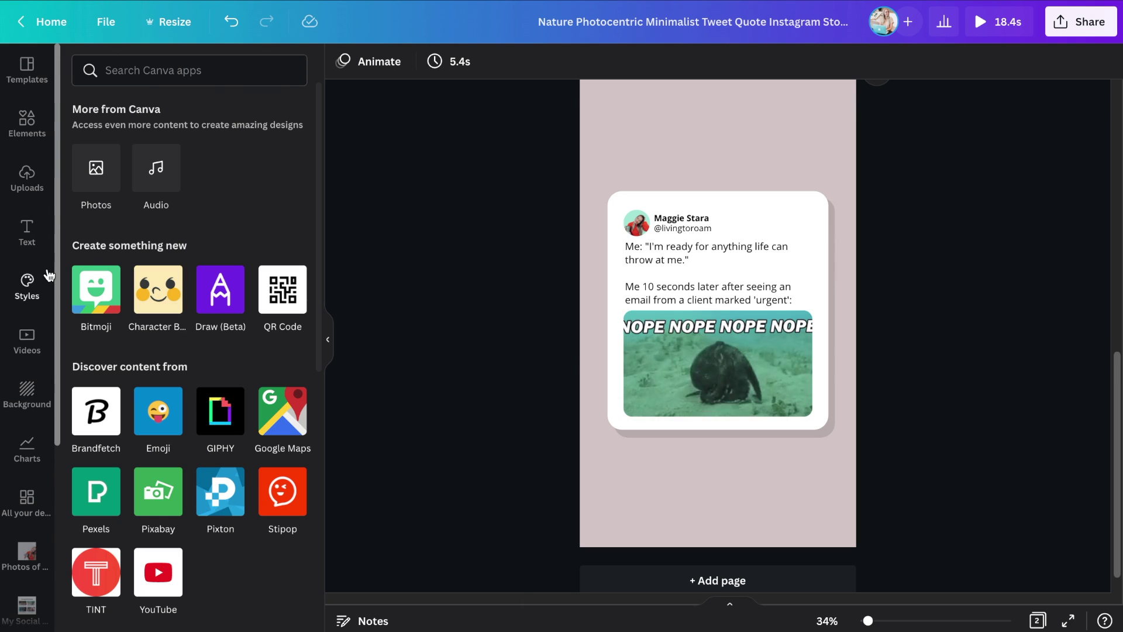
pyautogui.click(27, 339)
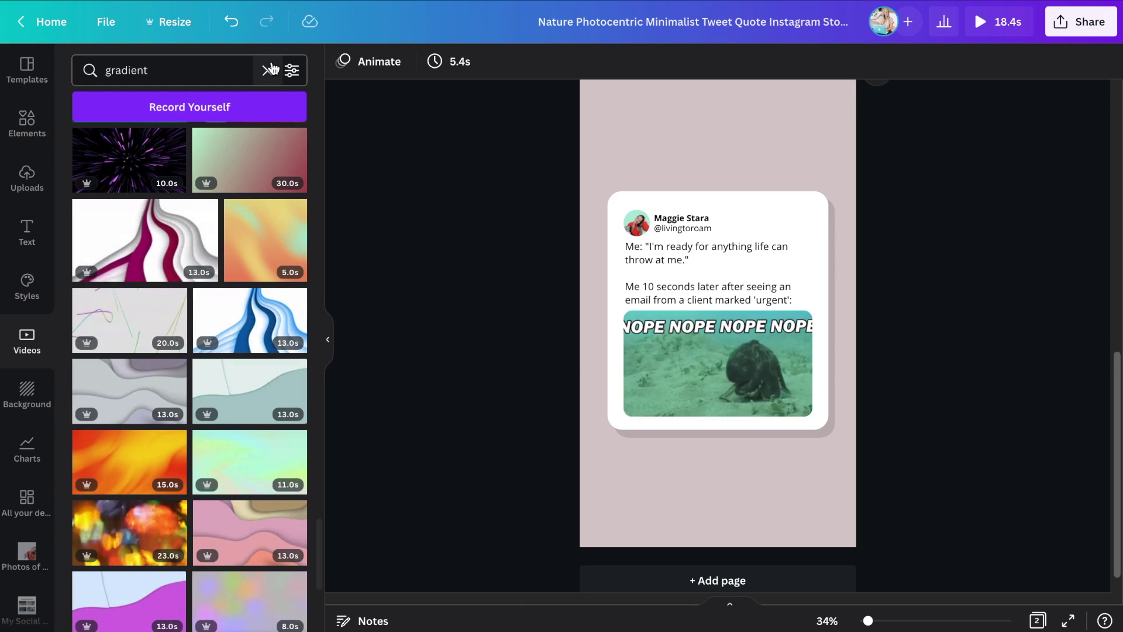
pyautogui.click(267, 70)
pyautogui.write('underwater')
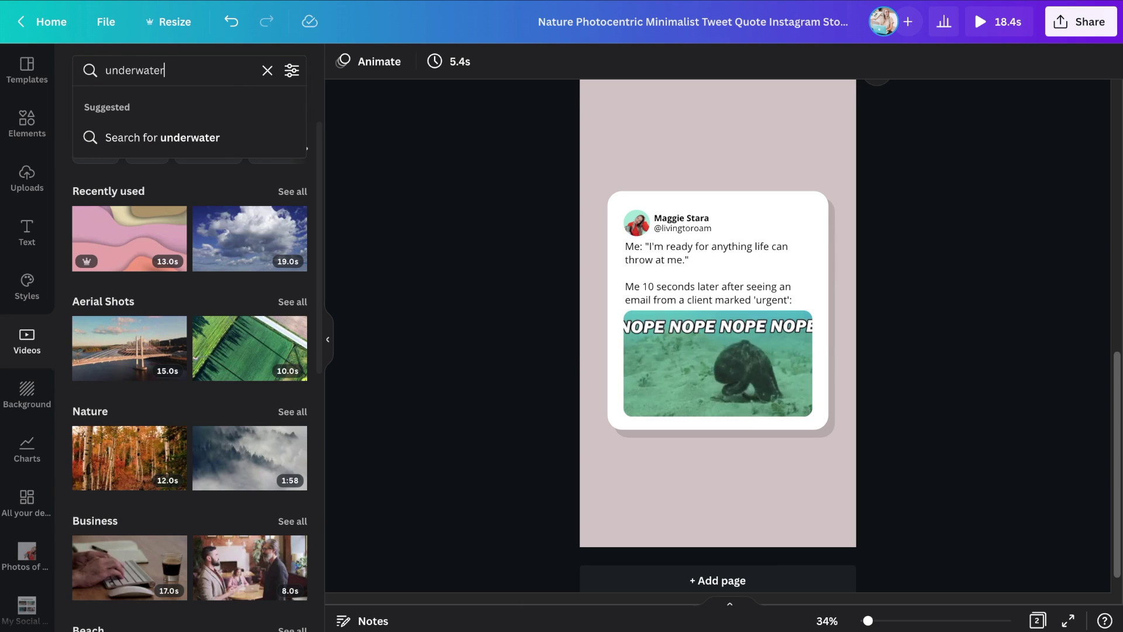
pyautogui.press('Return')
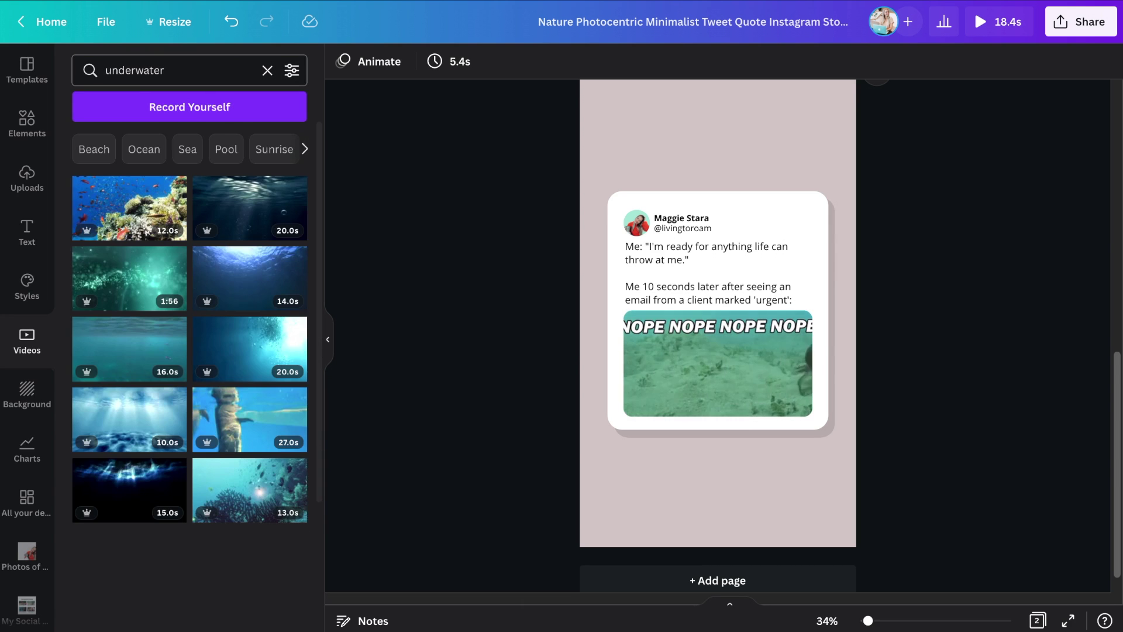
pyautogui.scroll(-5, 250, 320)
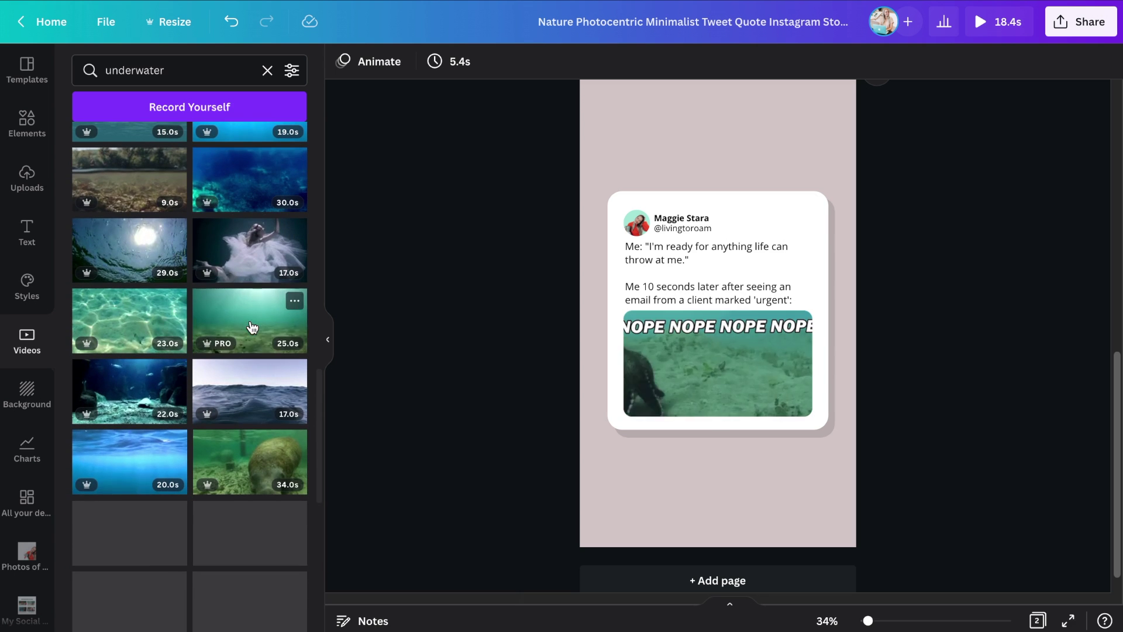
pyautogui.moveTo(252, 327); pyautogui.dragTo(598, 487)
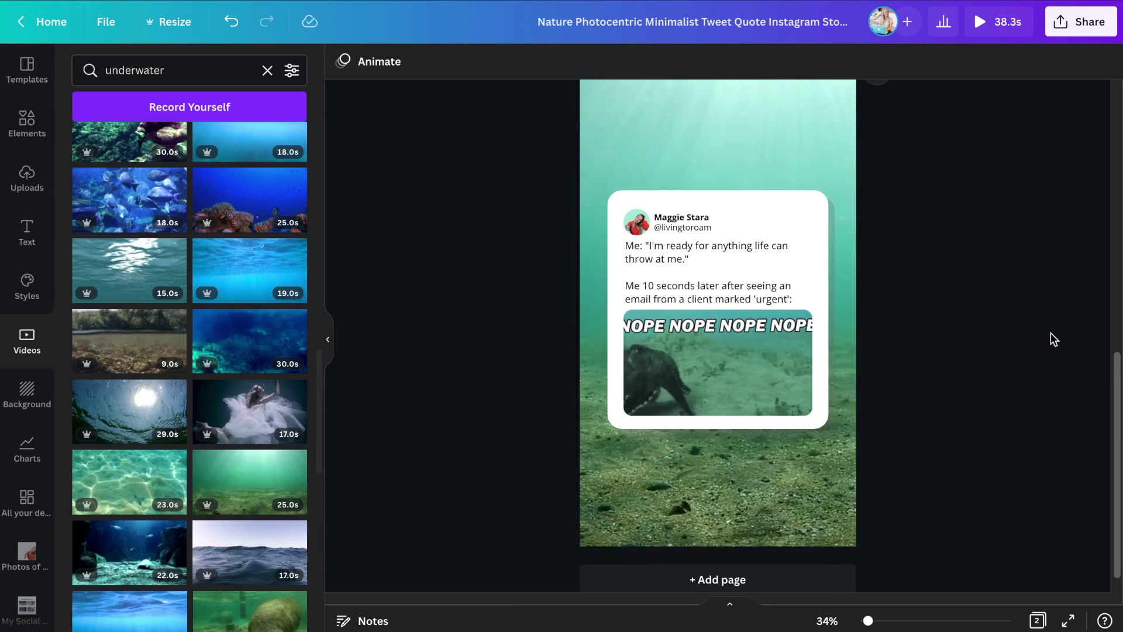
pyautogui.scroll(1, 736, 252)
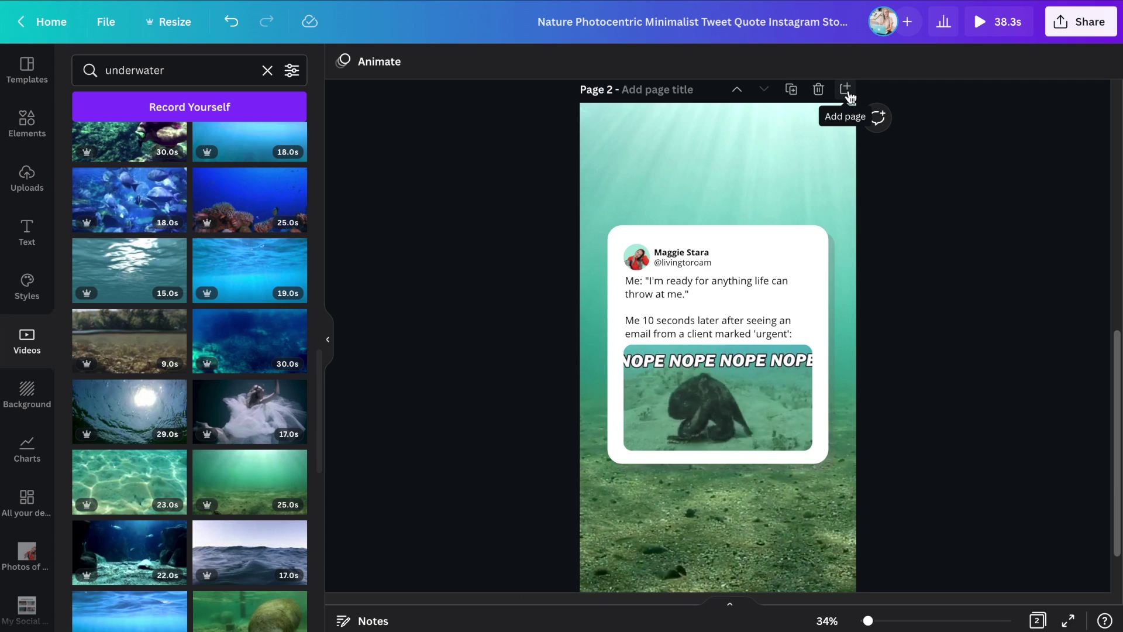
# Add a third page with a heading containing the quote 'You don't need a big following to have a big impact'
pyautogui.click(845, 89)
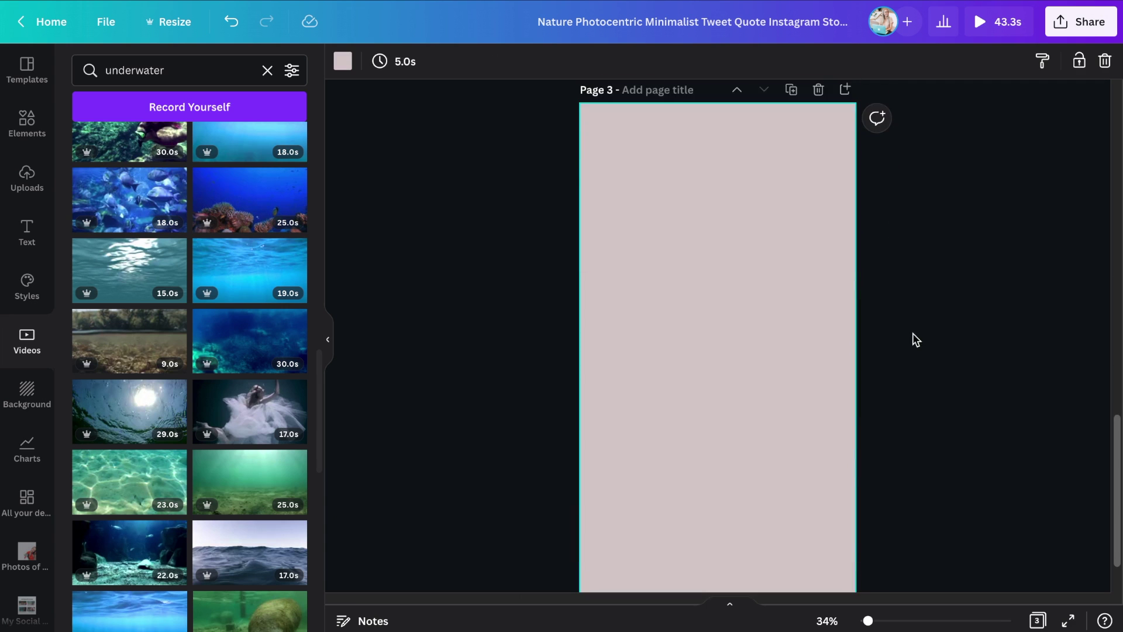
pyautogui.click(27, 233)
pyautogui.click(166, 157)
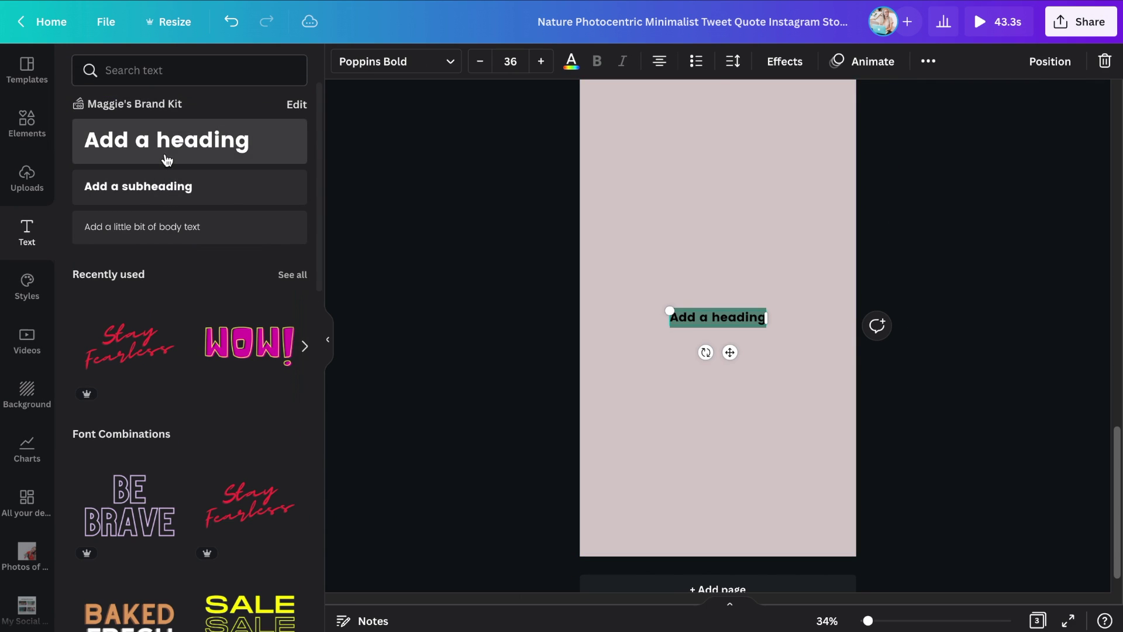
pyautogui.write("You don't need a big following to have a big impact")
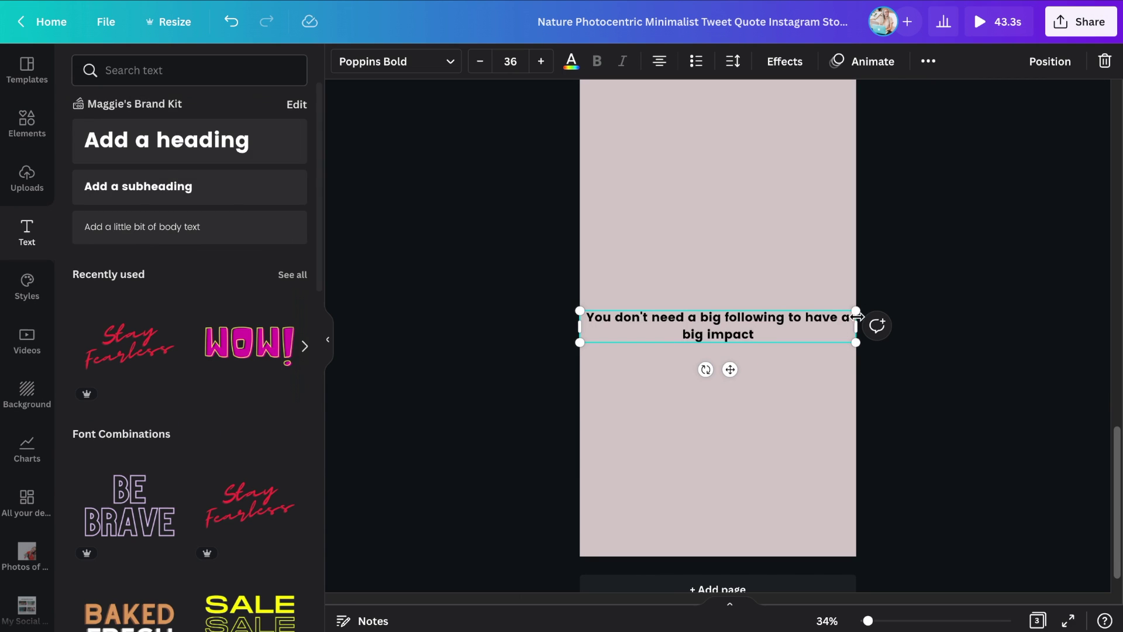
# Wrap the quote onto four lines, set it in large Shrikhand and centre it on the page
pyautogui.moveTo(854, 322); pyautogui.dragTo(645, 313)
pyautogui.click(853, 404)
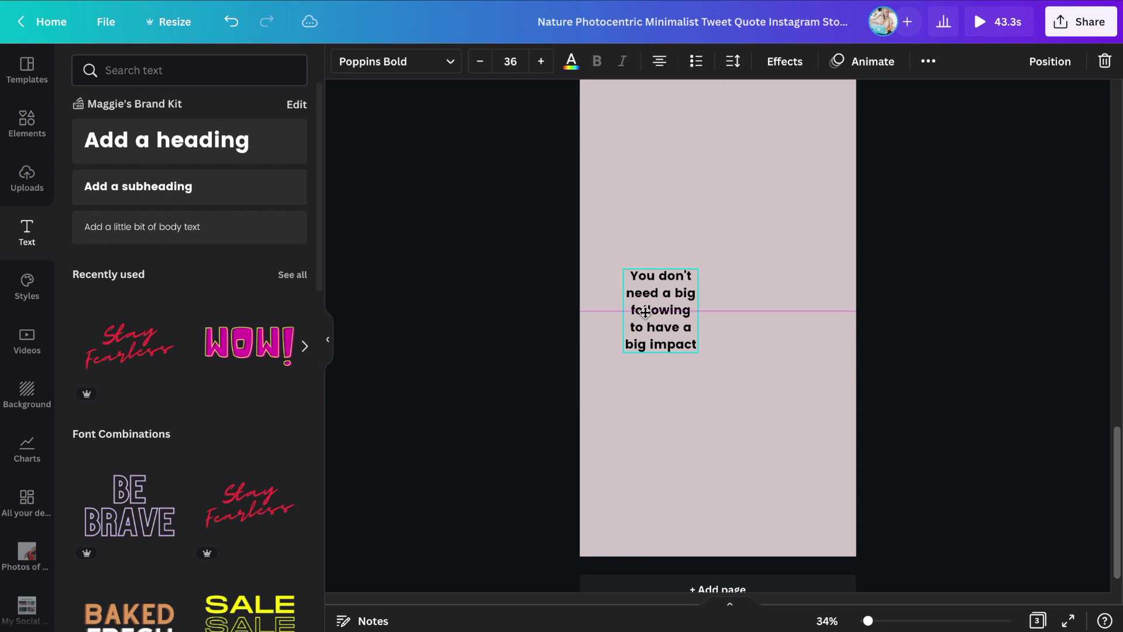
pyautogui.moveTo(701, 259); pyautogui.dragTo(802, 151)
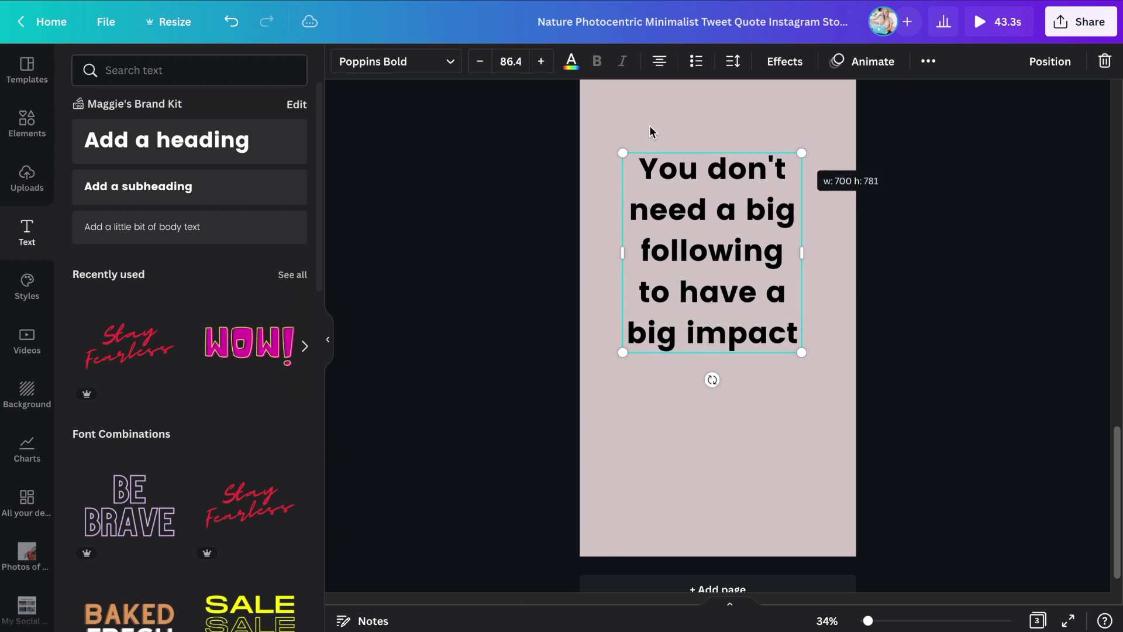
pyautogui.click(413, 63)
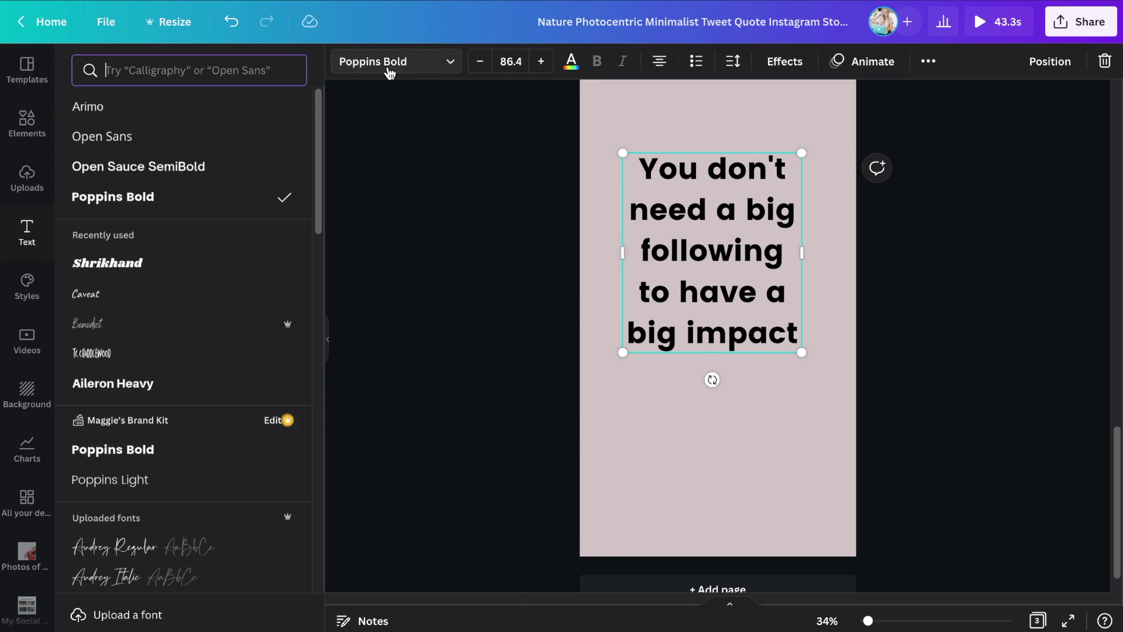
pyautogui.click(117, 272)
pyautogui.scroll(1, 762, 364)
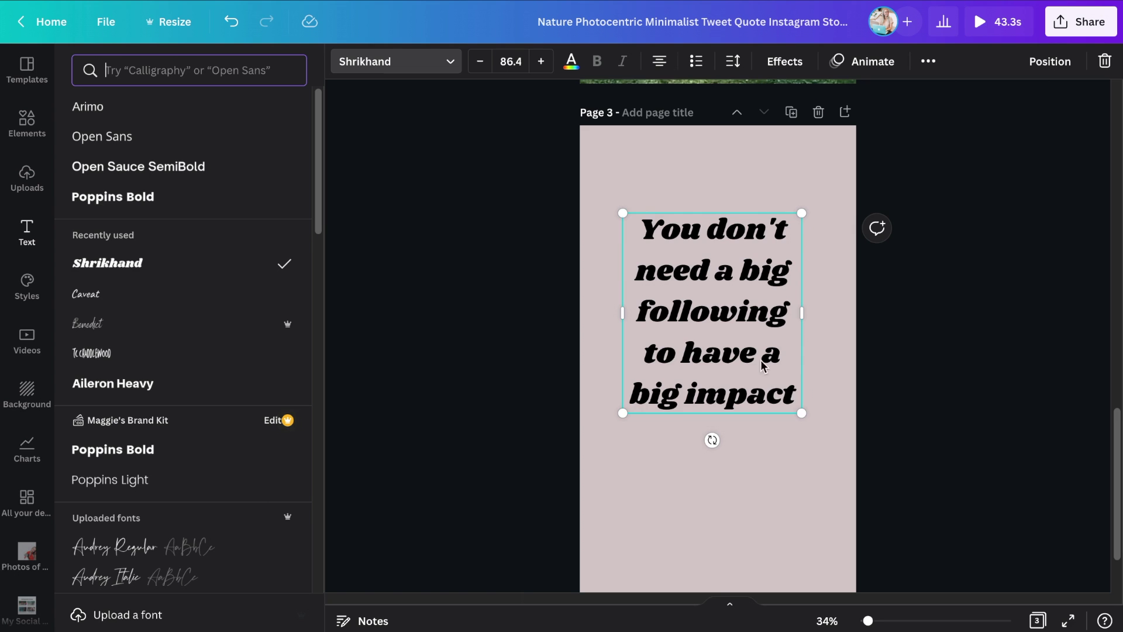
pyautogui.moveTo(807, 415)
pyautogui.mouseDown()
pyautogui.moveTo(812, 451)
pyautogui.moveTo(816, 432)
pyautogui.mouseUp()
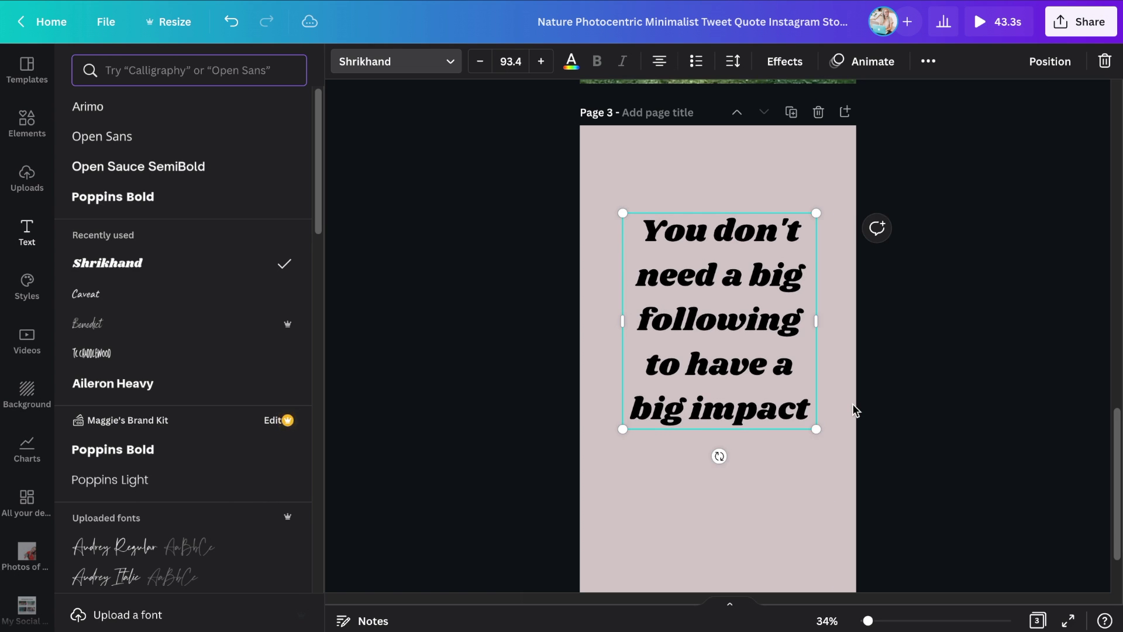
pyautogui.moveTo(724, 287); pyautogui.dragTo(720, 334)
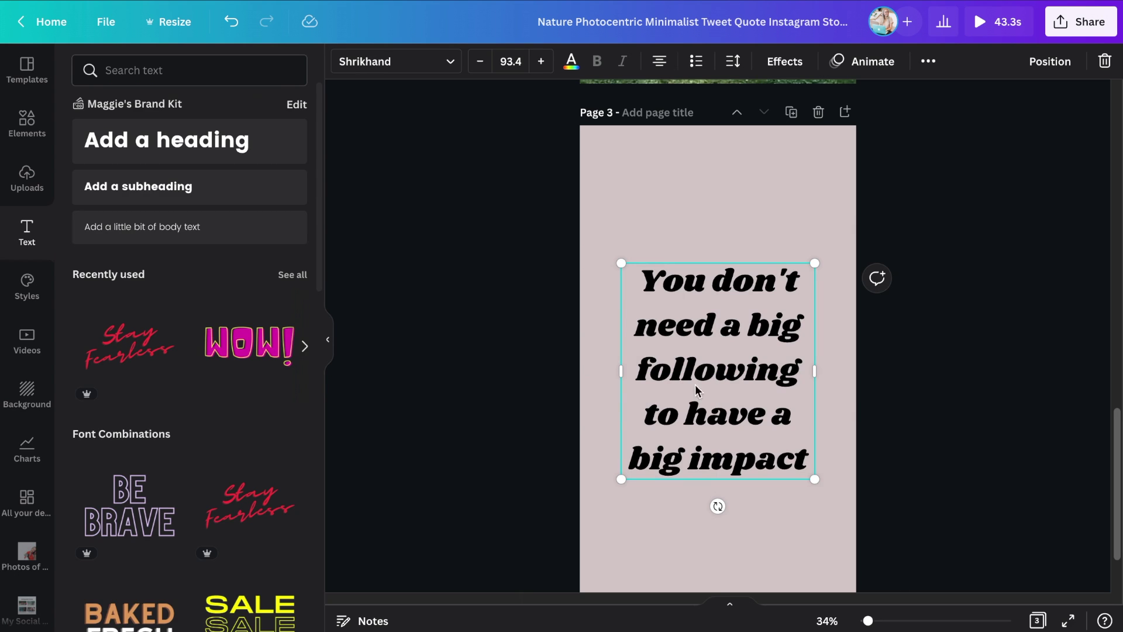
# Search the stock video library for 'clouds', replacing the 'underwater' search
pyautogui.click(650, 180)
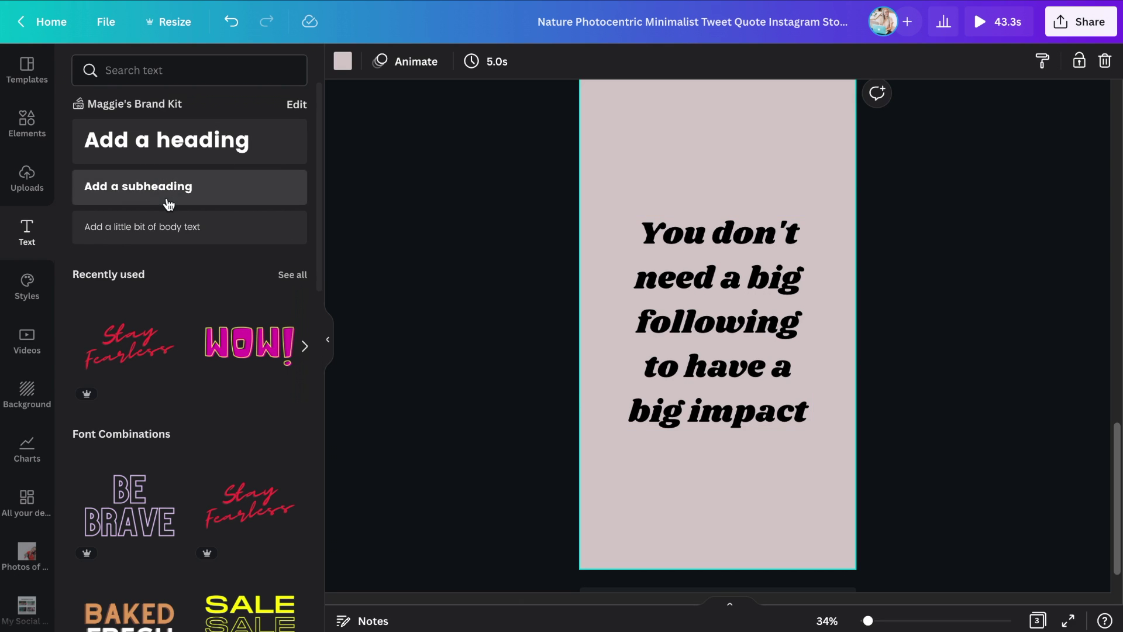
pyautogui.click(28, 350)
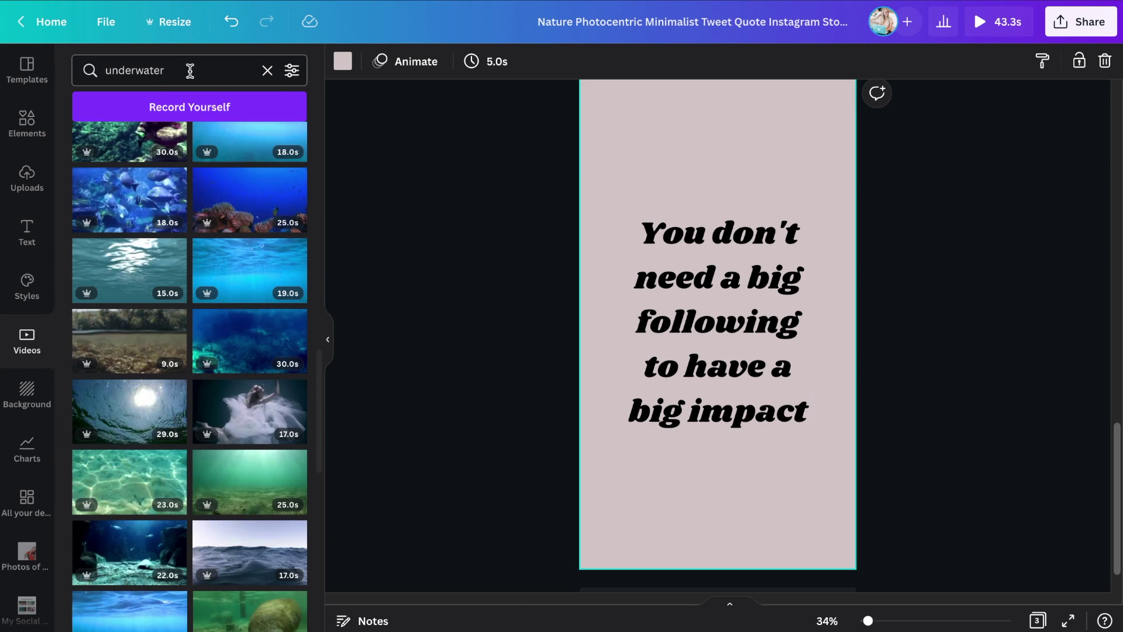
pyautogui.click(265, 70)
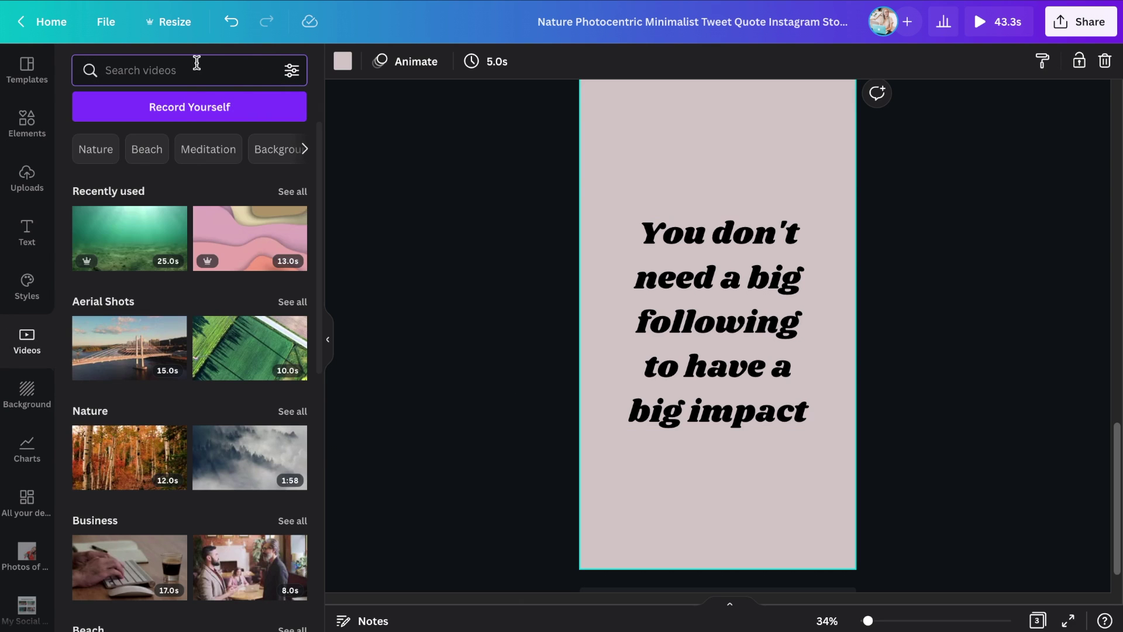
pyautogui.write('clouds')
pyautogui.press('Return')
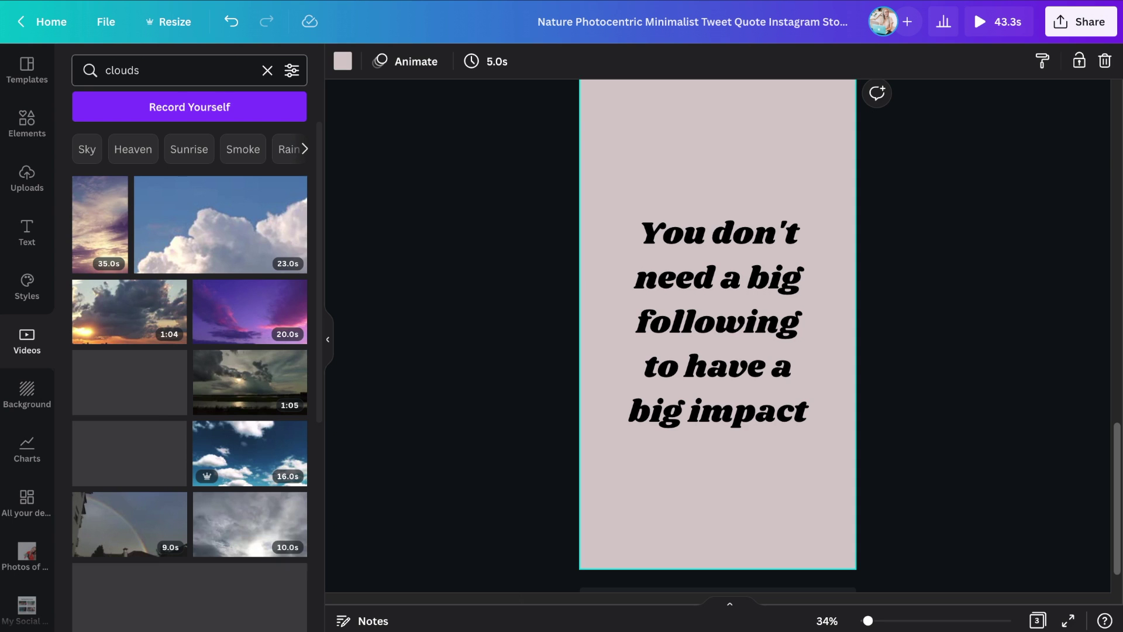
pyautogui.scroll(-1, 175, 234)
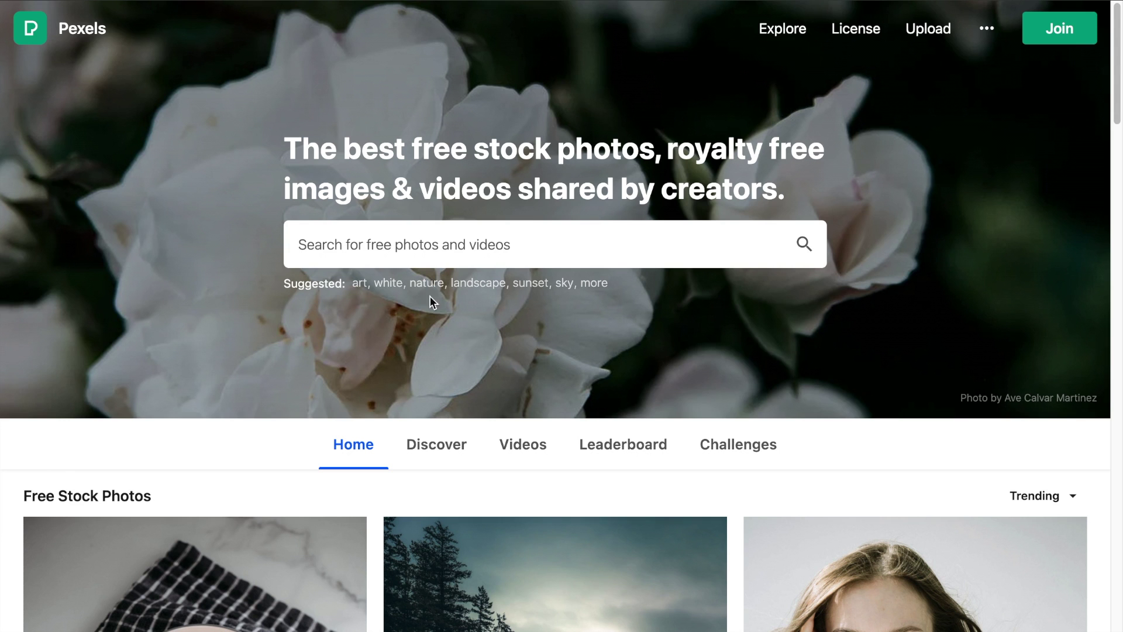
pyautogui.write('gr')
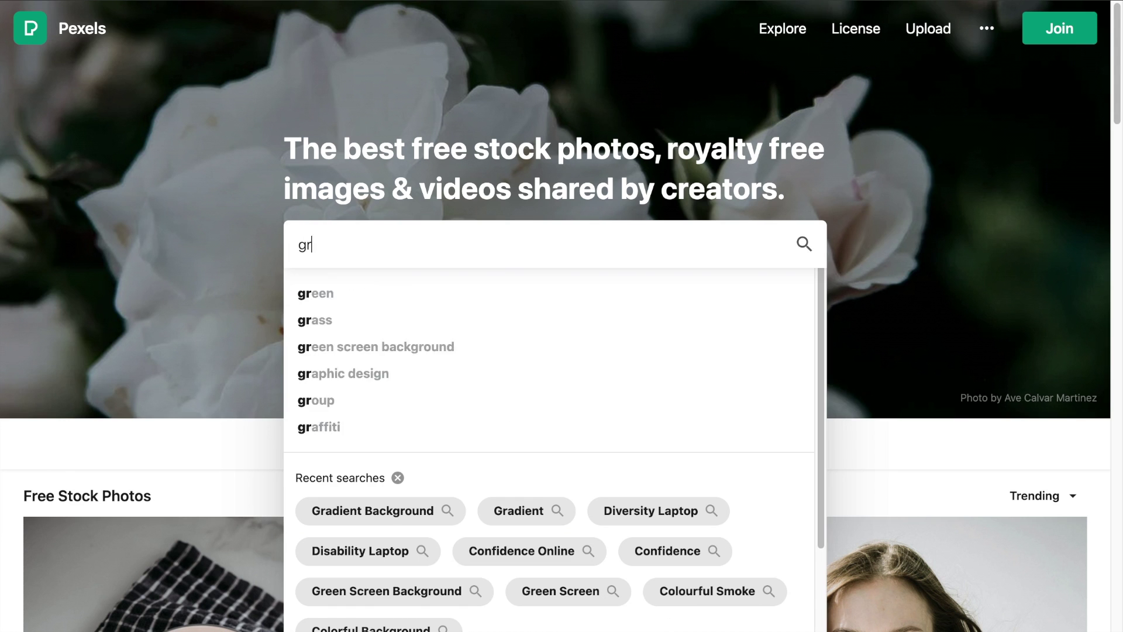
pyautogui.write('adient')
pyautogui.press('Return')
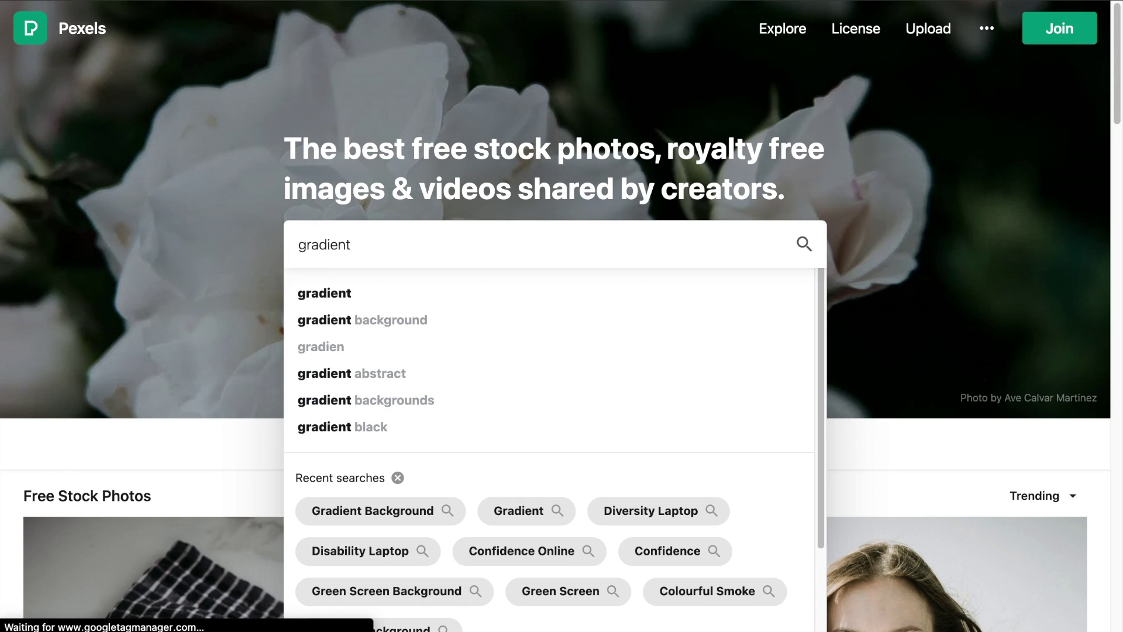
pyautogui.scroll(-2, 351, 242)
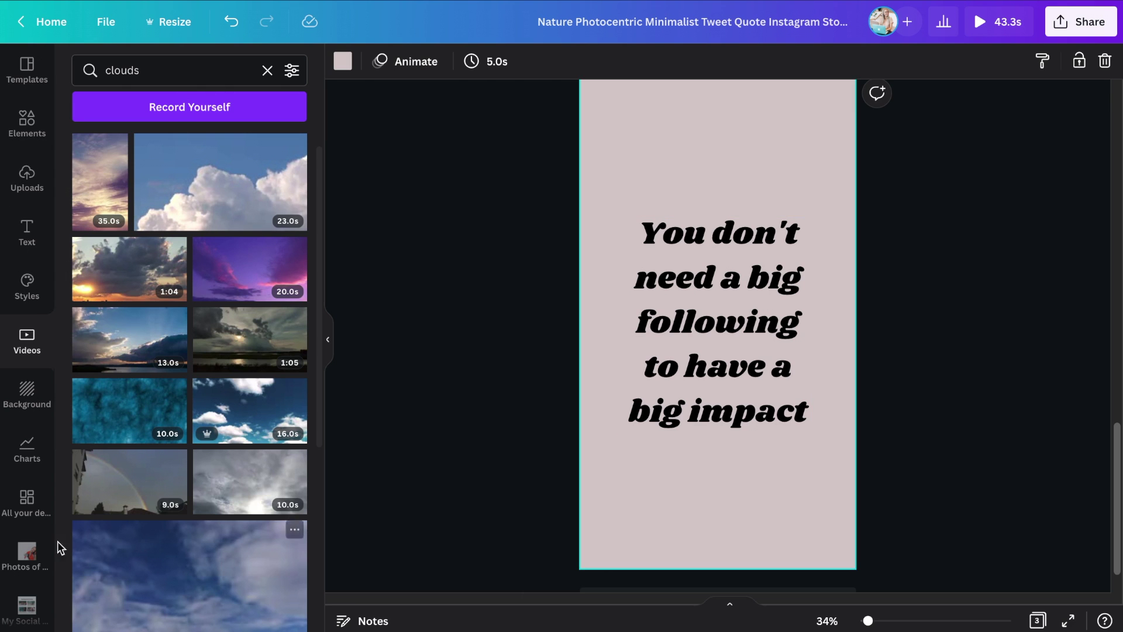
pyautogui.scroll(-5, 18, 511)
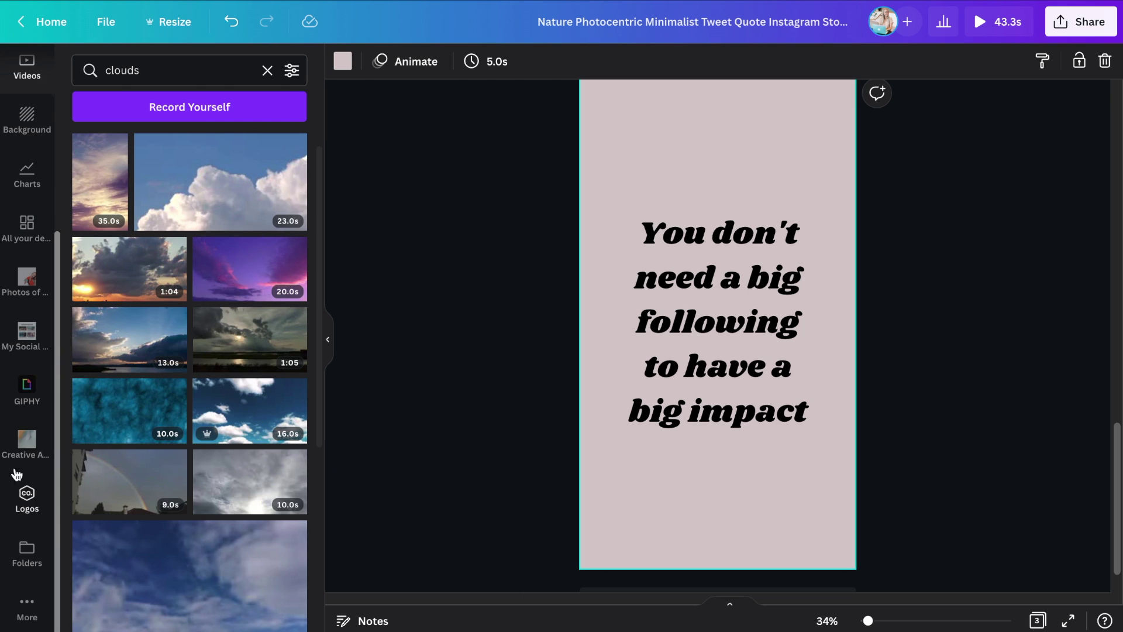
# Set the 19.4s pink ink video from Creative Assets as the quote page background
pyautogui.click(23, 443)
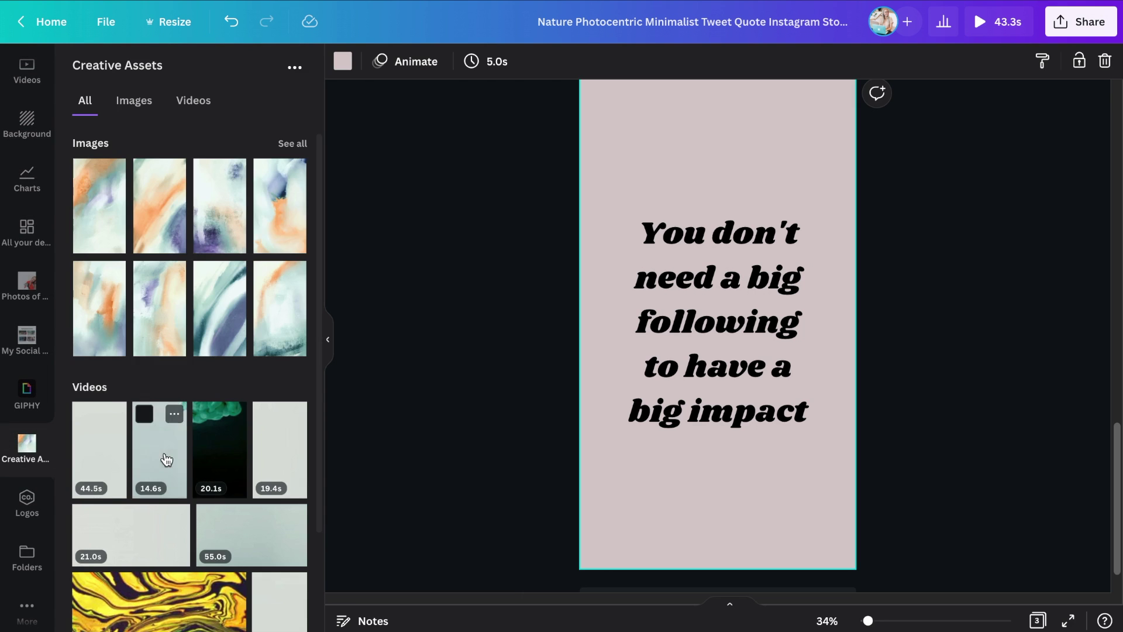
pyautogui.scroll(-1, 167, 459)
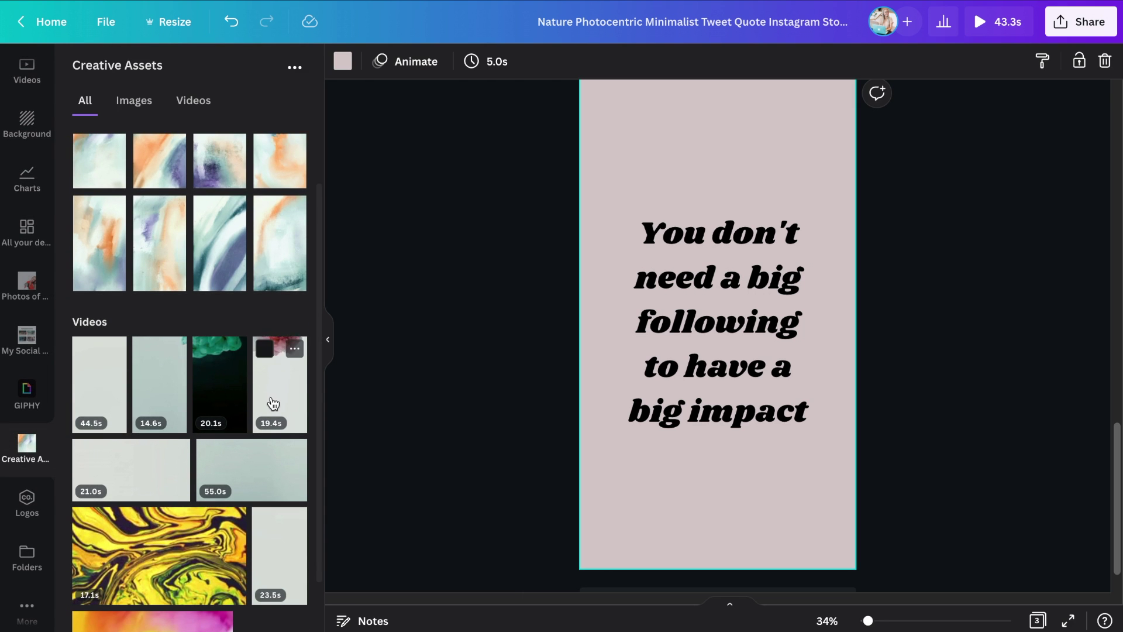
pyautogui.moveTo(277, 405); pyautogui.dragTo(702, 398)
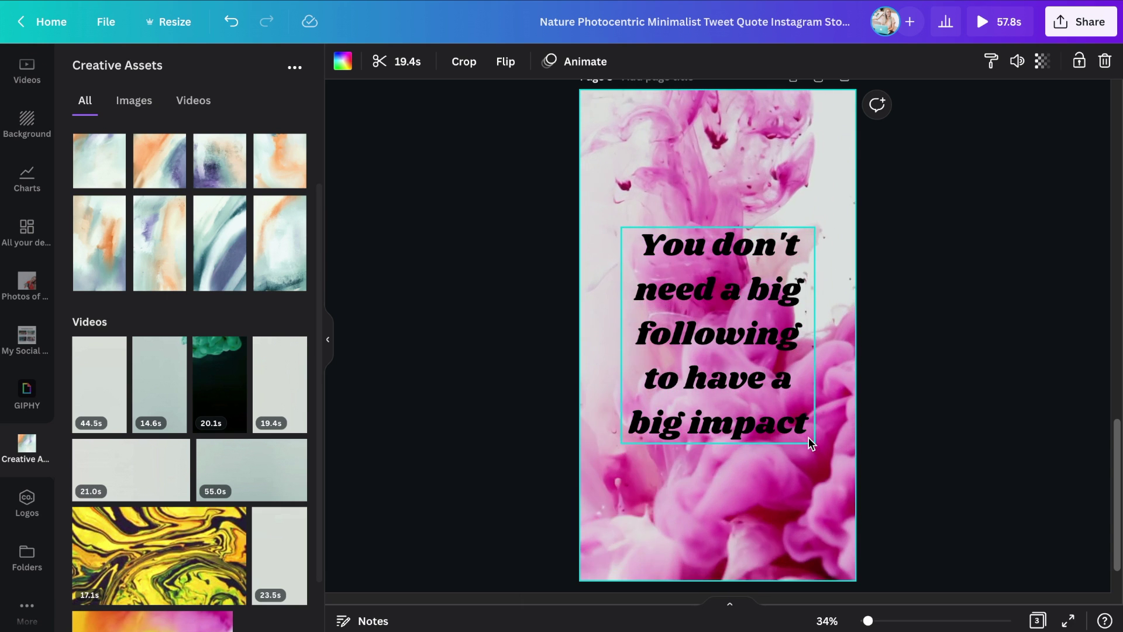
# Change the quote text colour to a custom dark purple
pyautogui.click(809, 438)
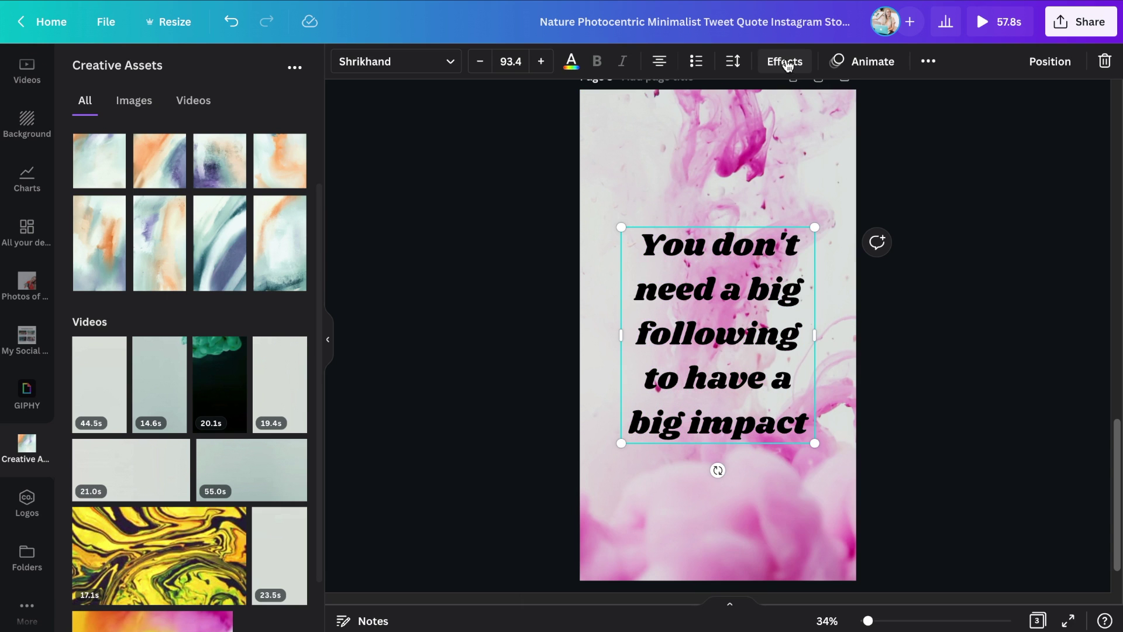
pyautogui.click(571, 62)
pyautogui.click(86, 141)
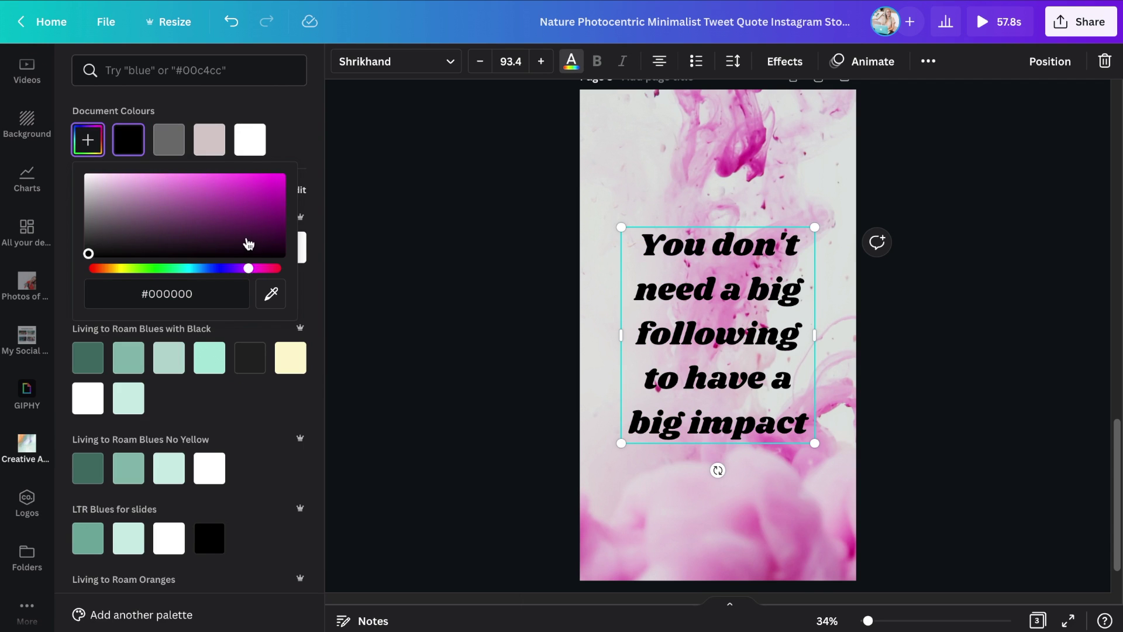
pyautogui.click(256, 233)
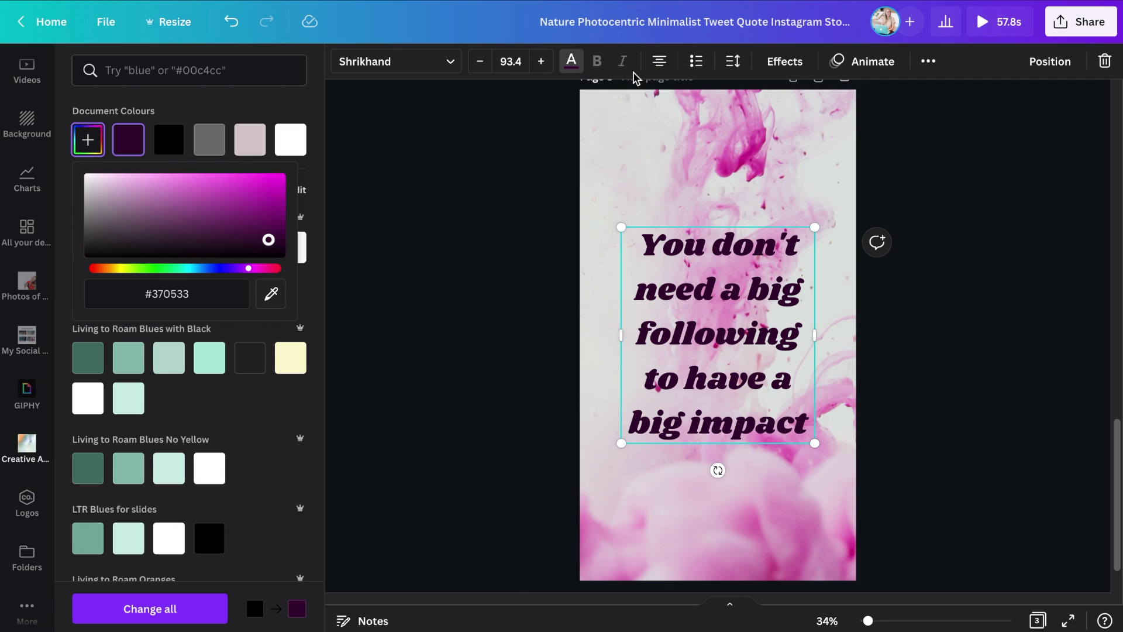
# Preview the background video, jumping to about 7.7s
pyautogui.click(785, 61)
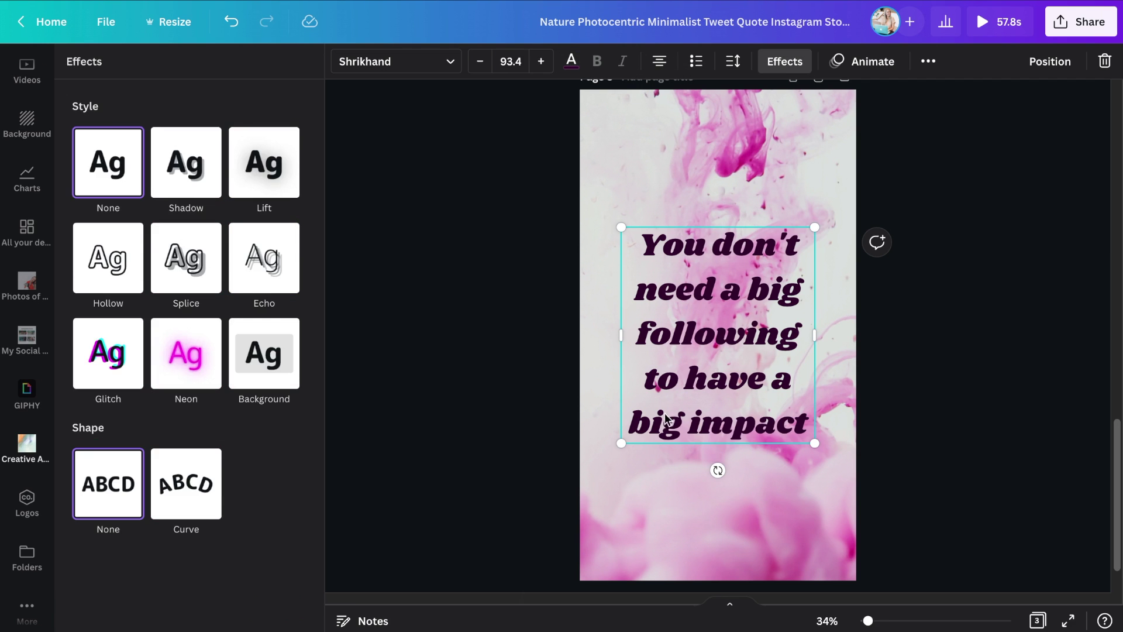
pyautogui.click(748, 513)
pyautogui.click(718, 335)
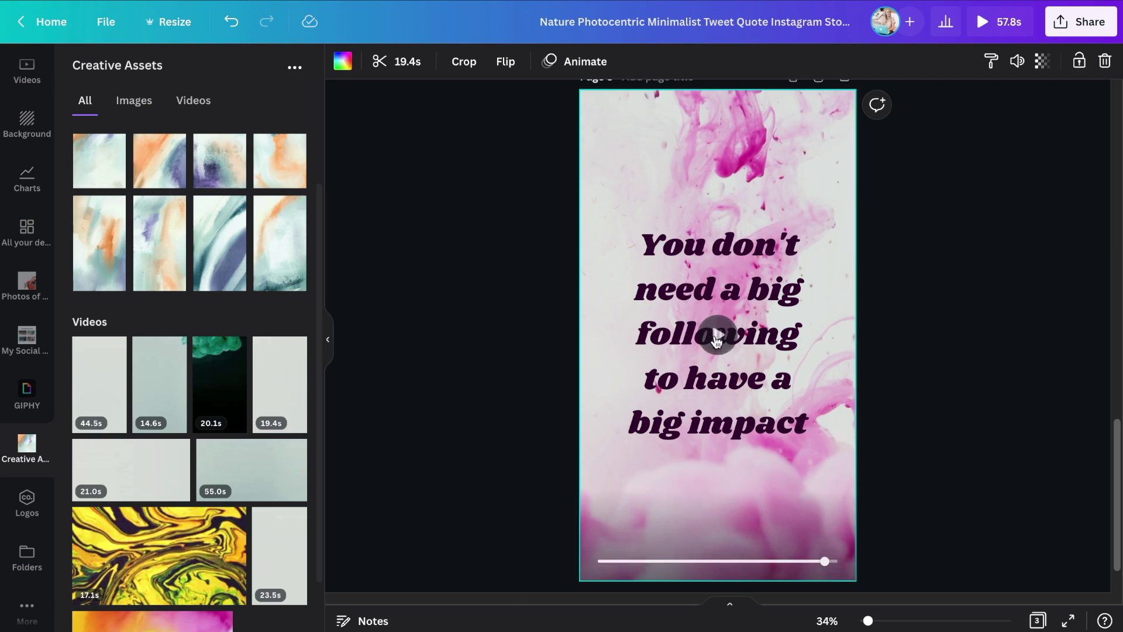
pyautogui.moveTo(708, 561); pyautogui.dragTo(694, 560)
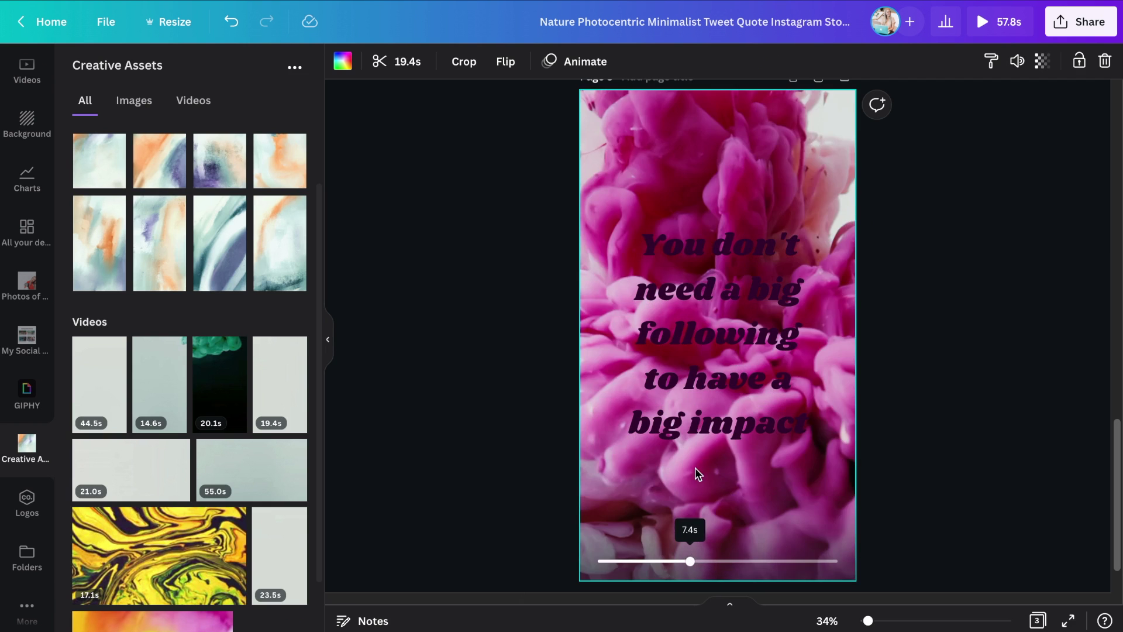
# Add a rounded background box behind the quote and replay the video from the start
pyautogui.click(697, 413)
pyautogui.click(789, 62)
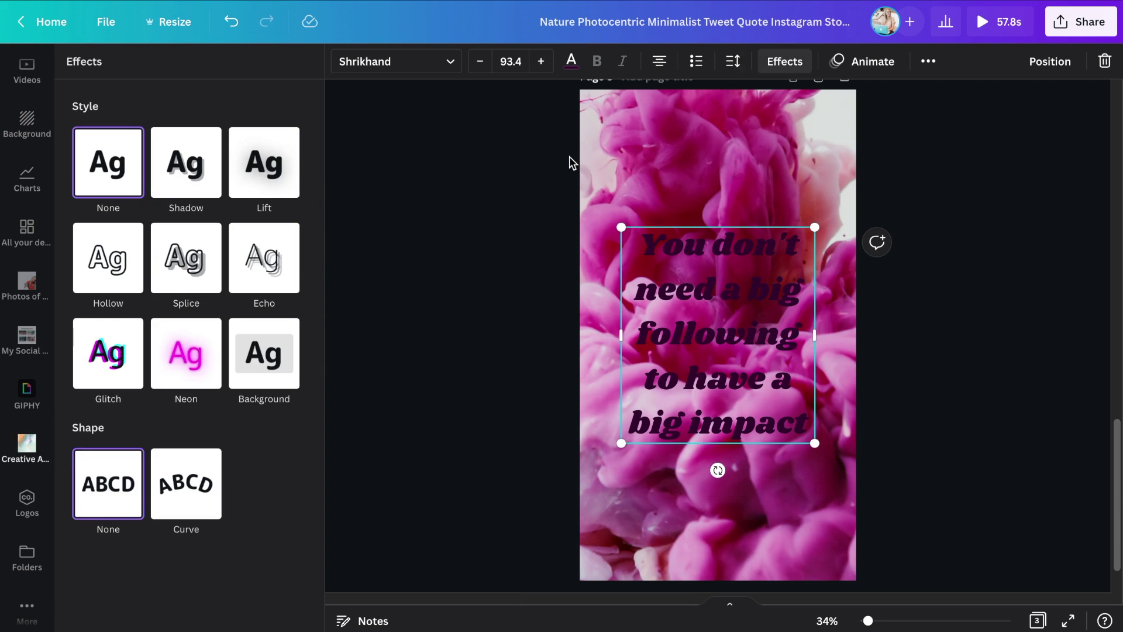
pyautogui.click(266, 372)
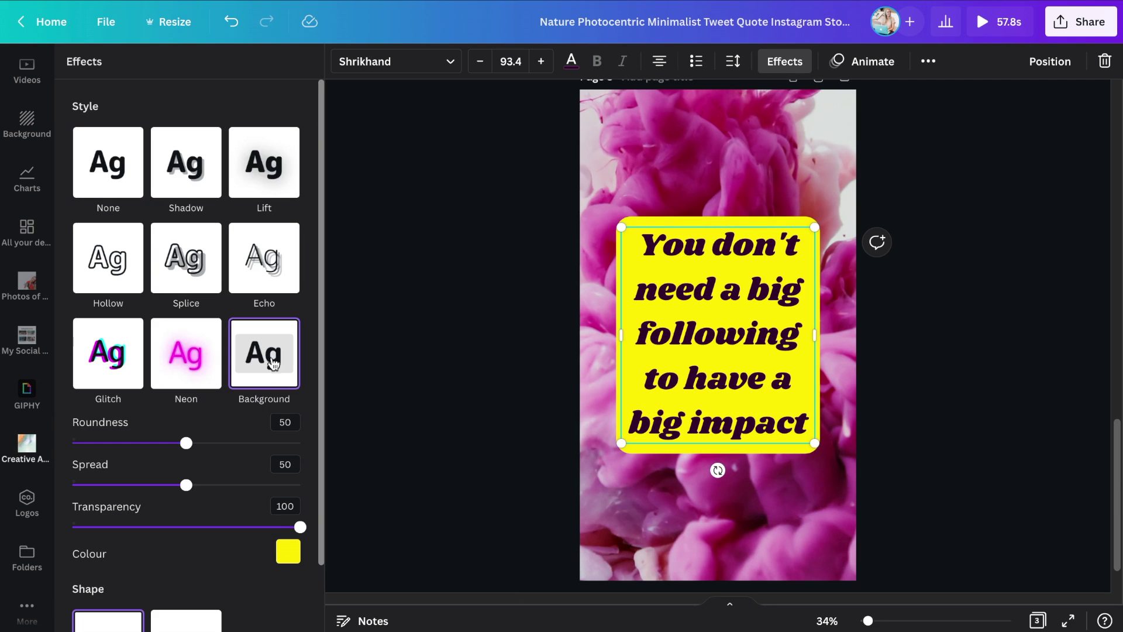
pyautogui.click(760, 521)
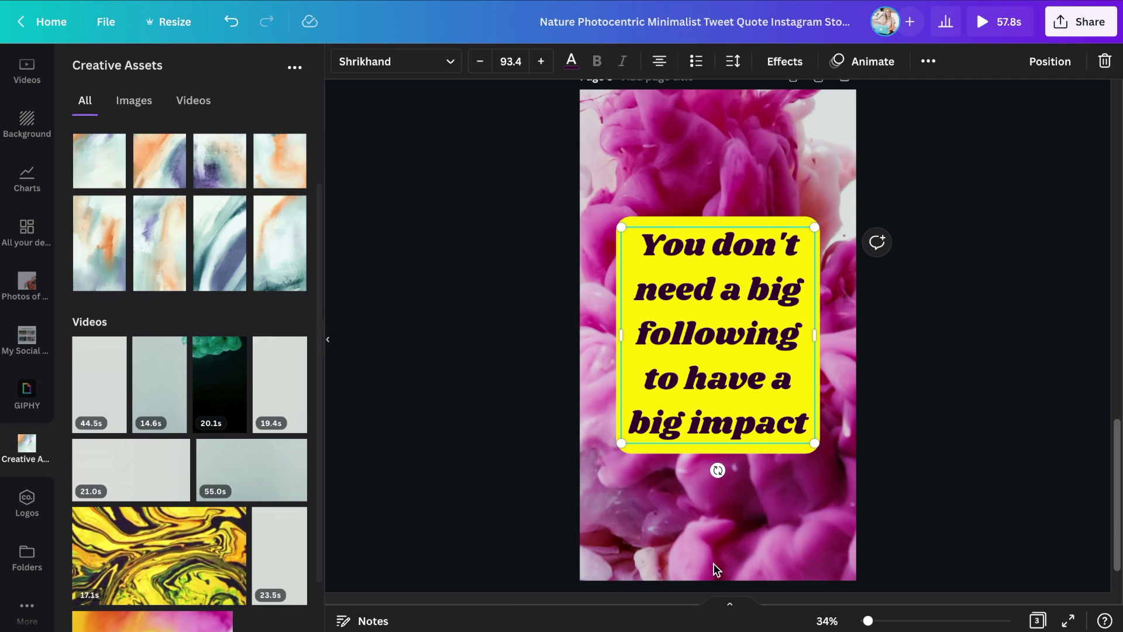
pyautogui.click(711, 338)
pyautogui.moveTo(684, 562); pyautogui.dragTo(592, 563)
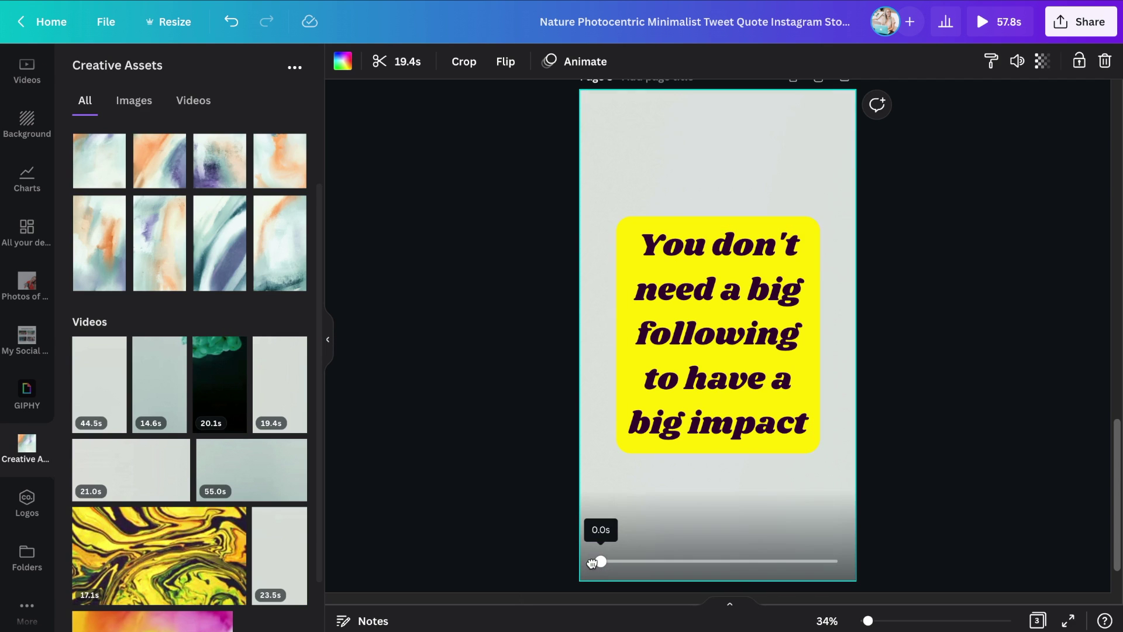
# Recolour the quote's background box to custom light grey #DFE3E1
pyautogui.click(732, 426)
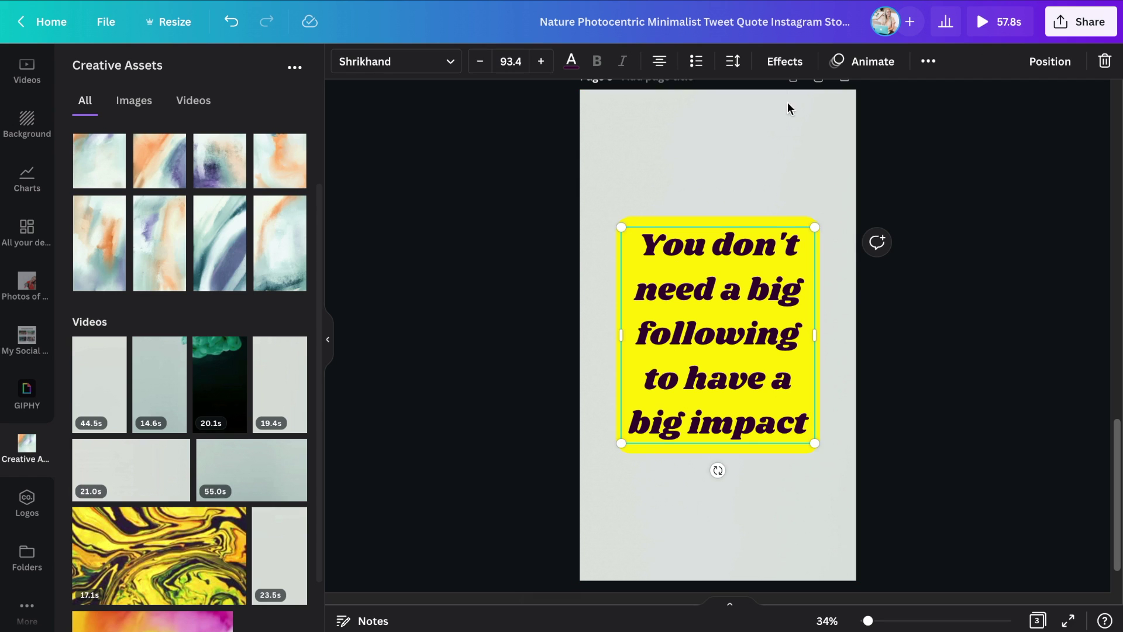
pyautogui.click(782, 62)
pyautogui.click(286, 554)
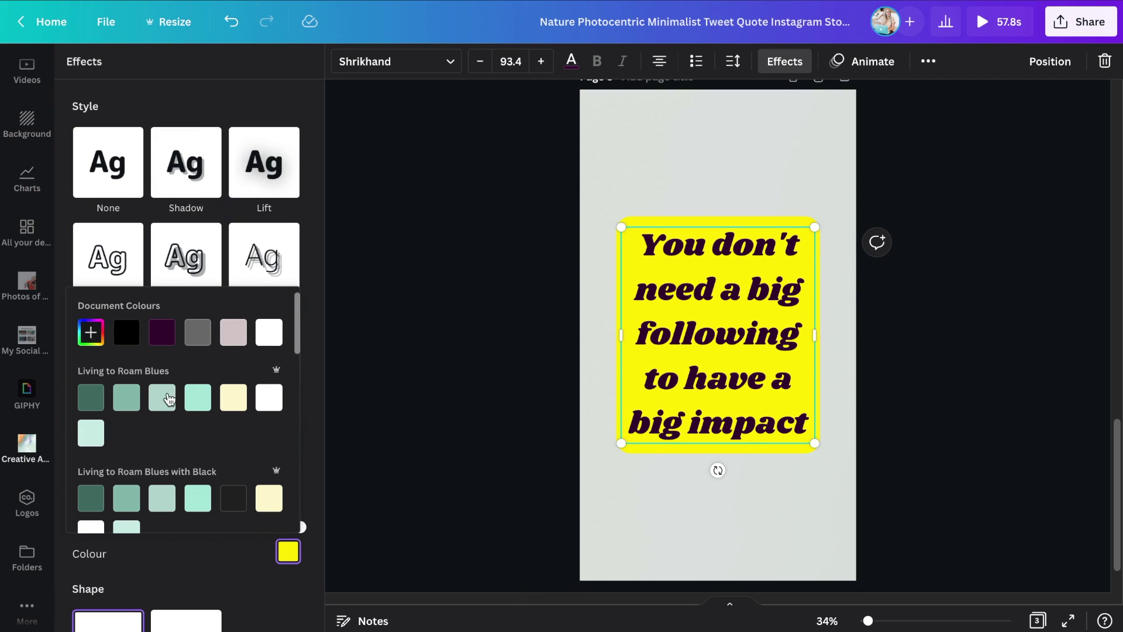
pyautogui.click(92, 334)
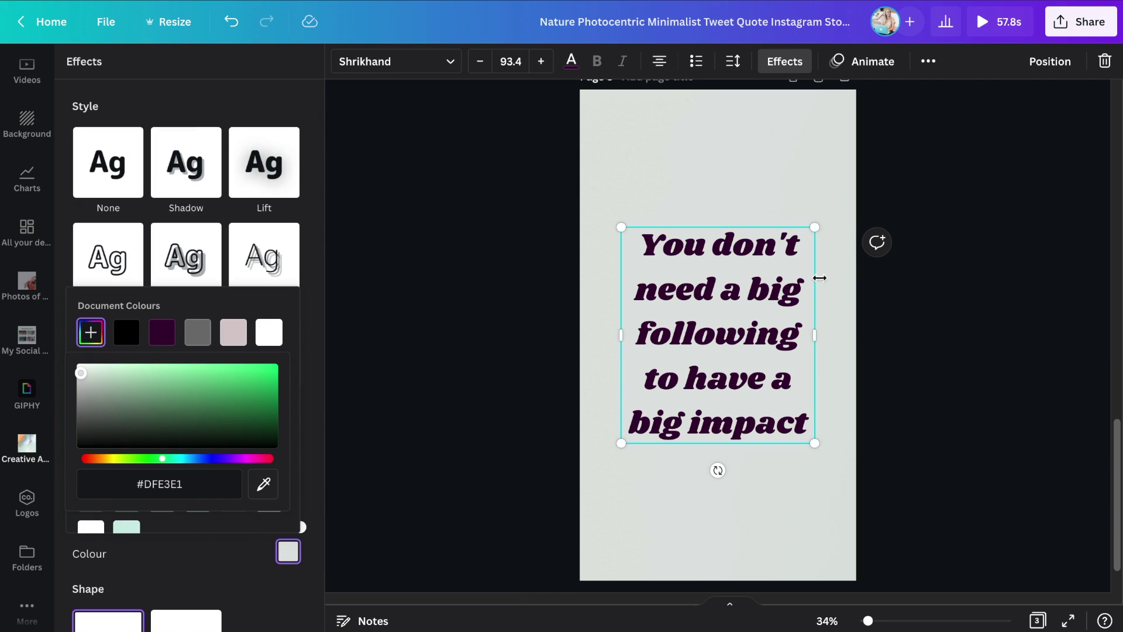
pyautogui.click(449, 393)
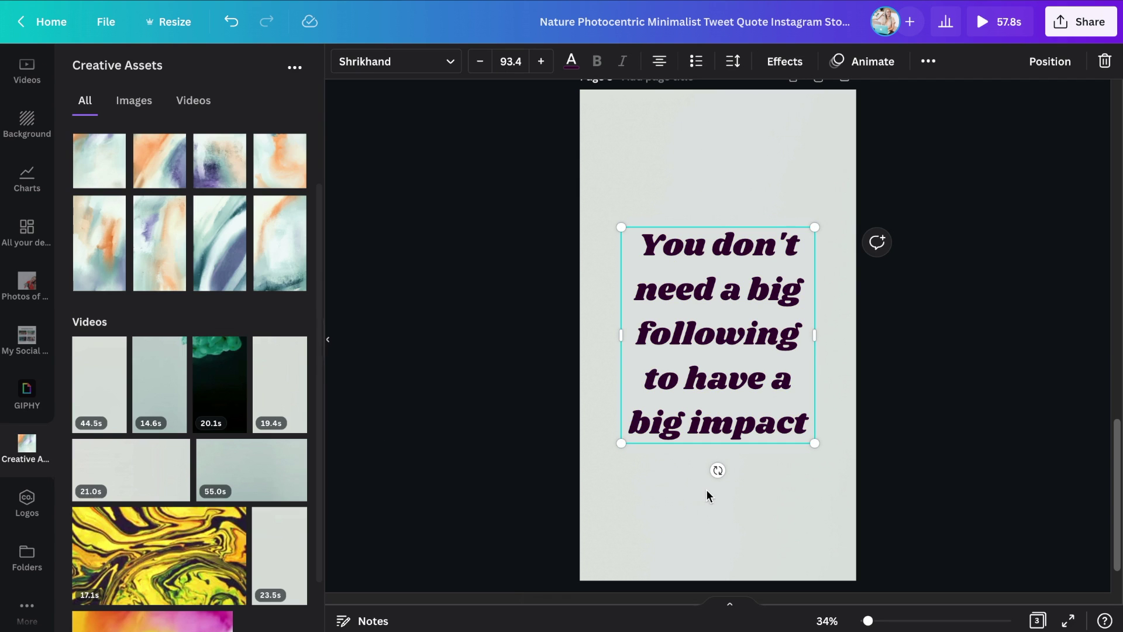
# Trim page 3's pink ink background video to 13.6s, bringing the design to 52.0s
pyautogui.click(707, 490)
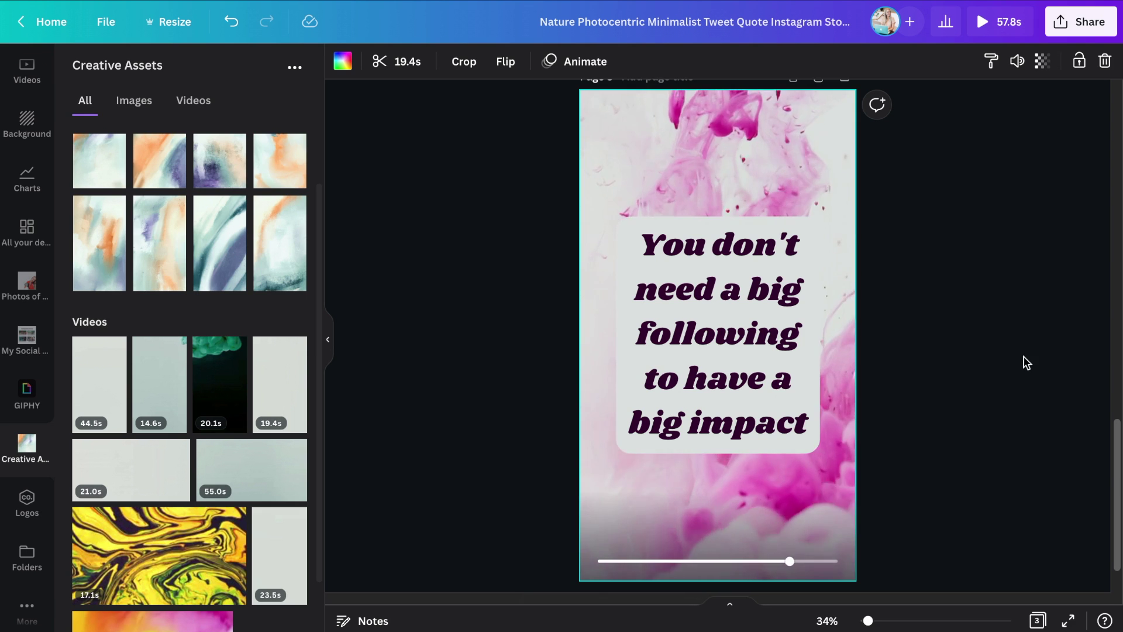
pyautogui.scroll(1, 863, 364)
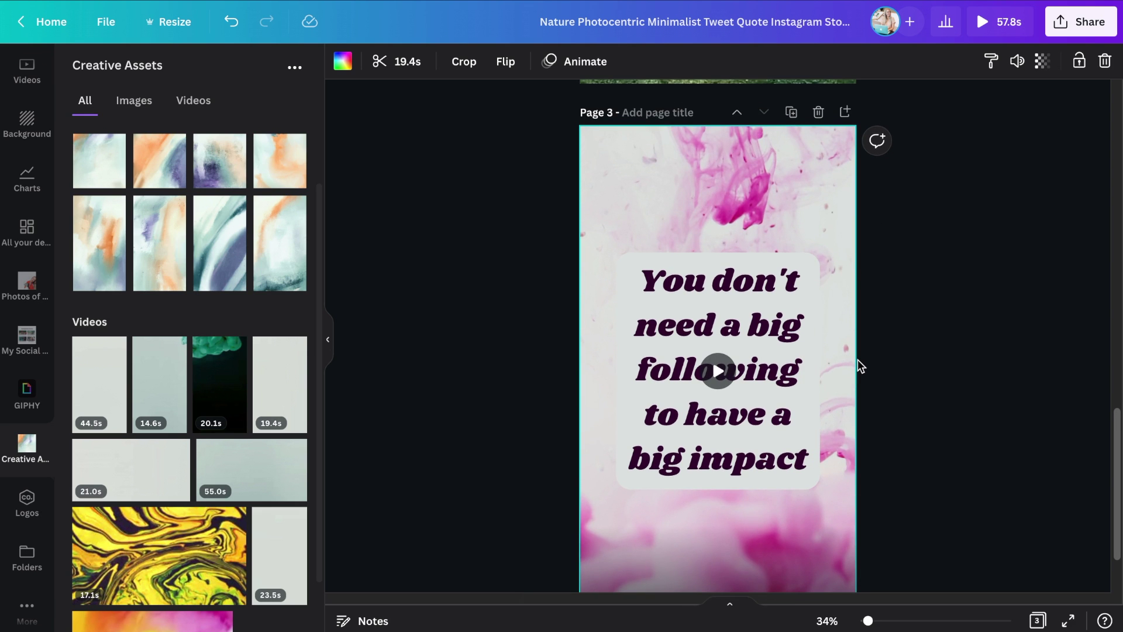
pyautogui.click(397, 66)
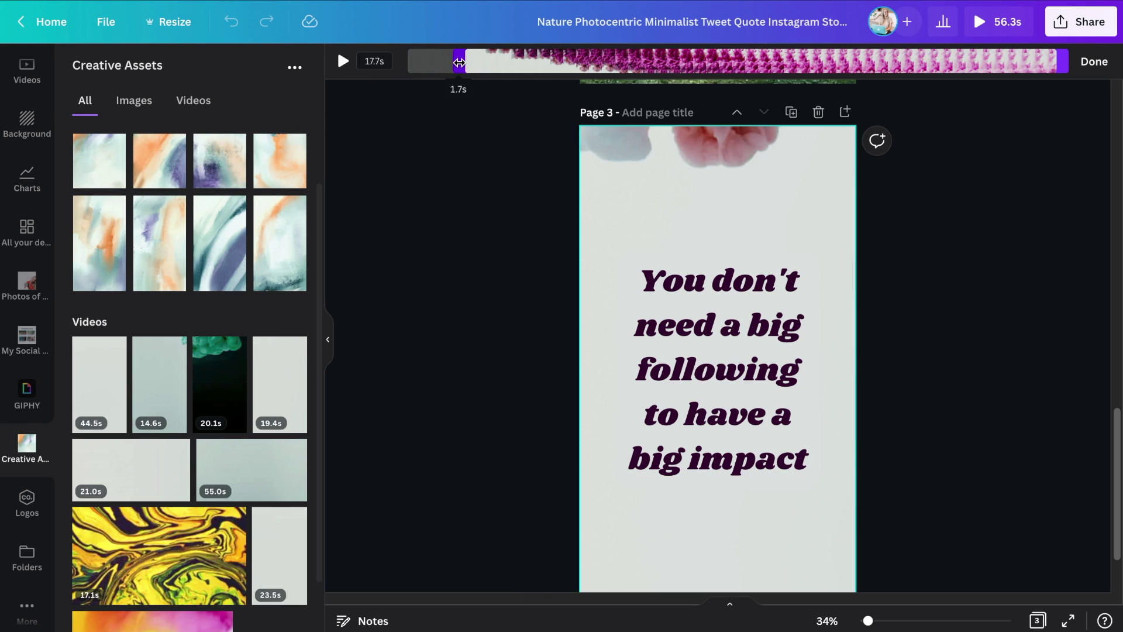
pyautogui.moveTo(461, 63); pyautogui.dragTo(456, 63)
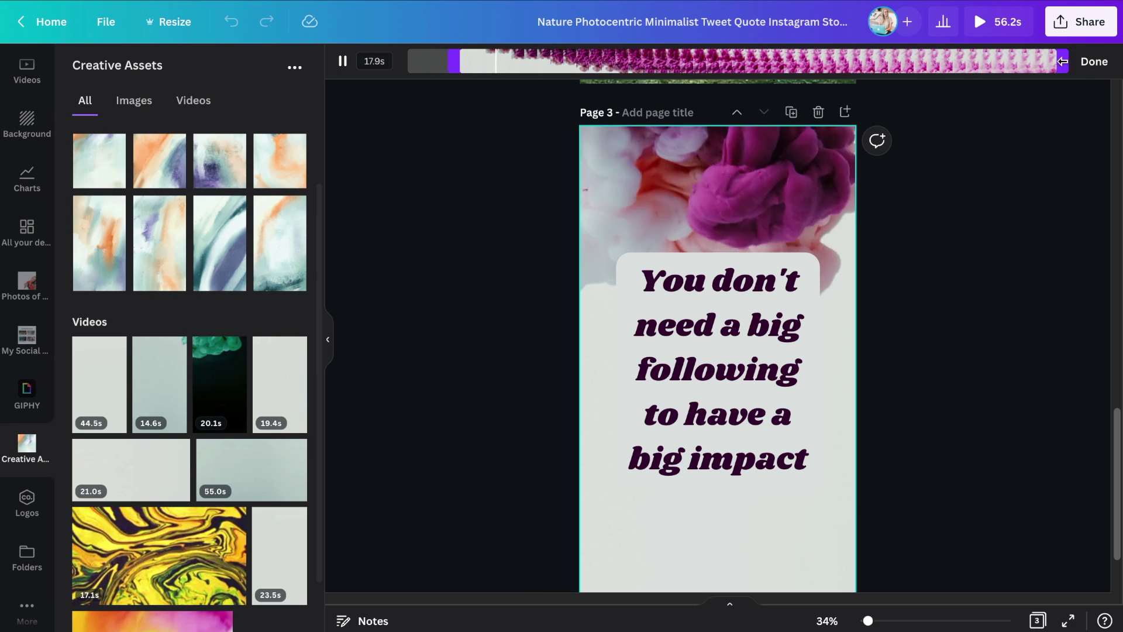
pyautogui.moveTo(1059, 60); pyautogui.dragTo(1034, 61)
pyautogui.moveTo(959, 61); pyautogui.dragTo(957, 61)
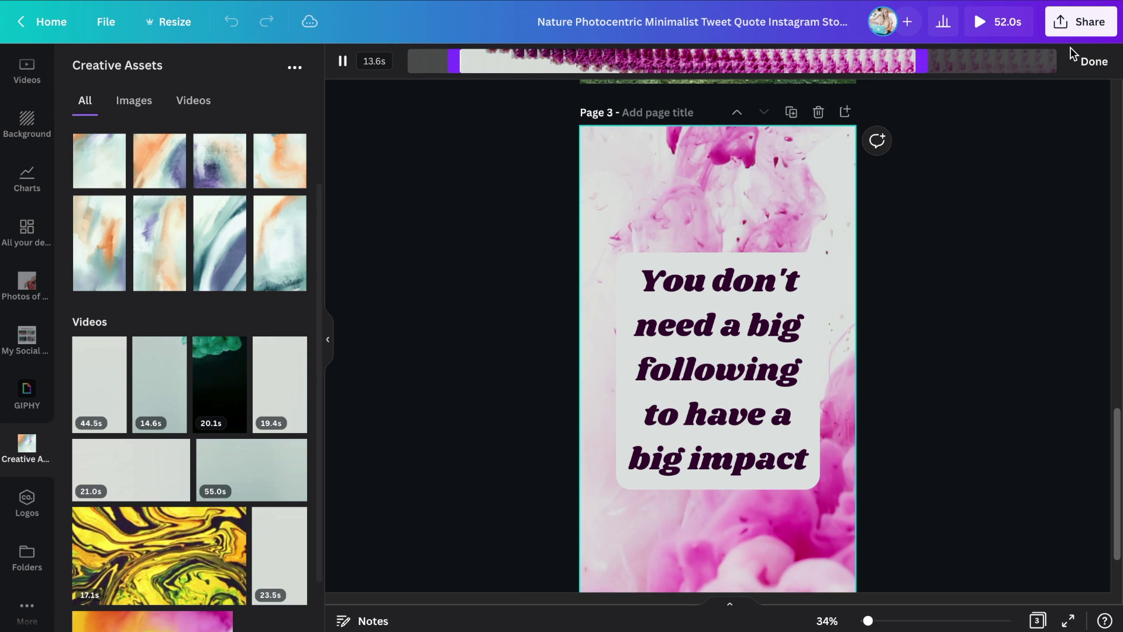
pyautogui.click(1089, 61)
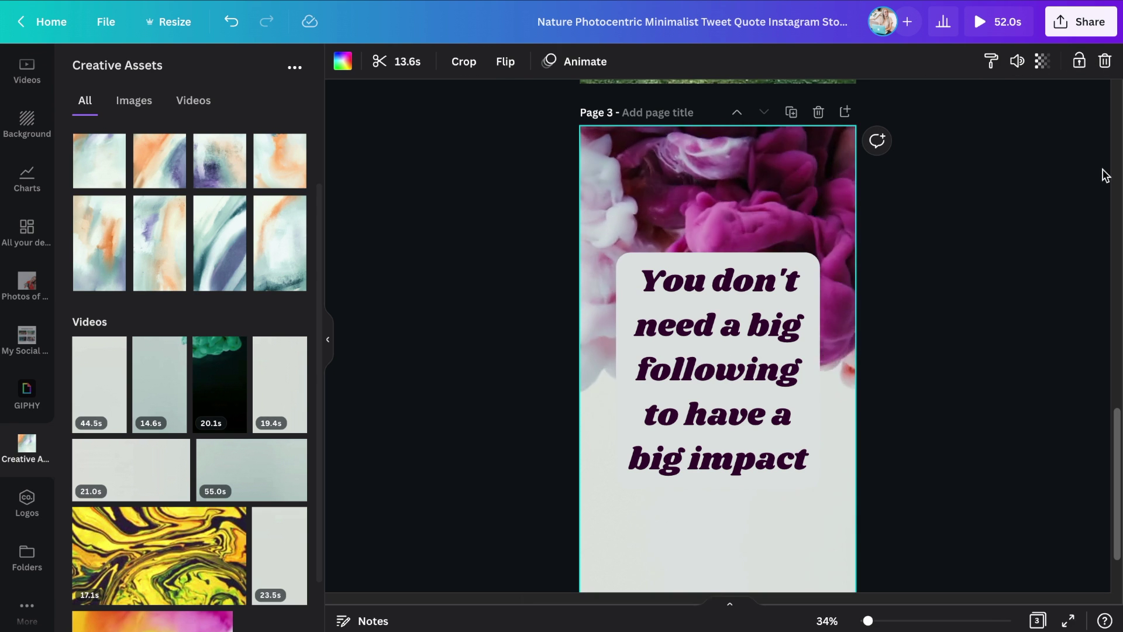
pyautogui.scroll(-1, 1050, 183)
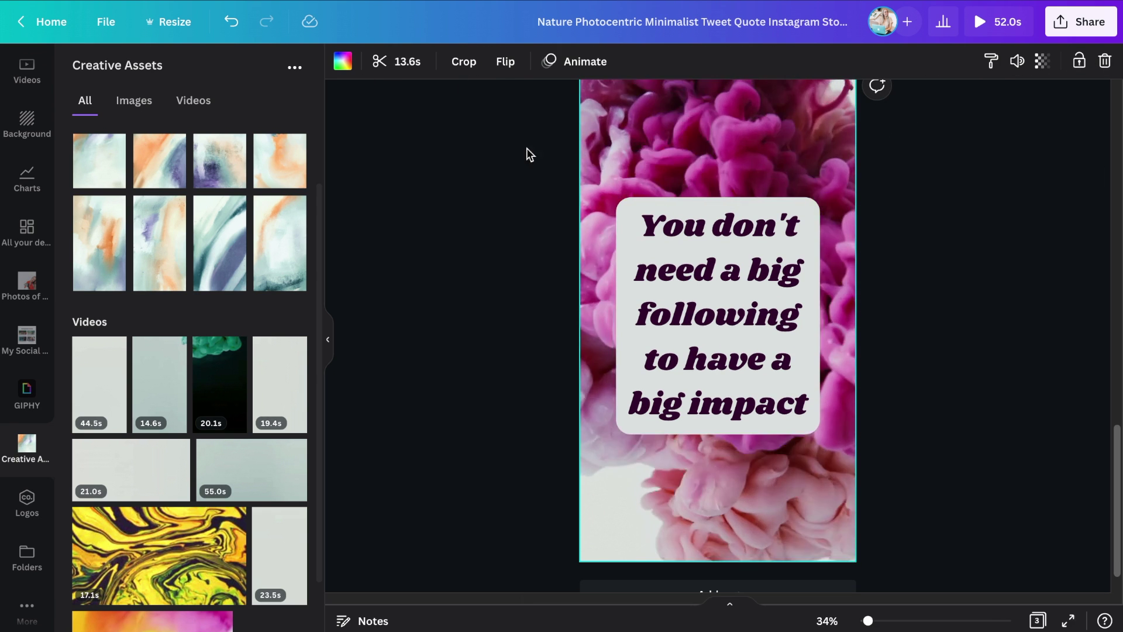
pyautogui.scroll(1, 523, 209)
pyautogui.scroll(5, 523, 205)
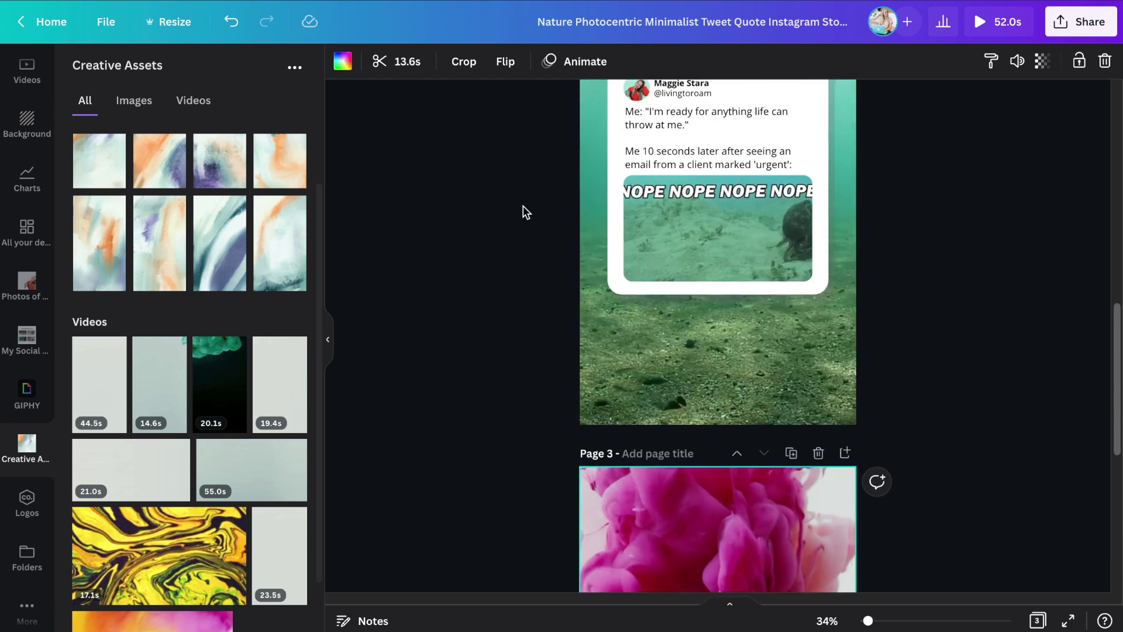
pyautogui.scroll(-8, 1066, 276)
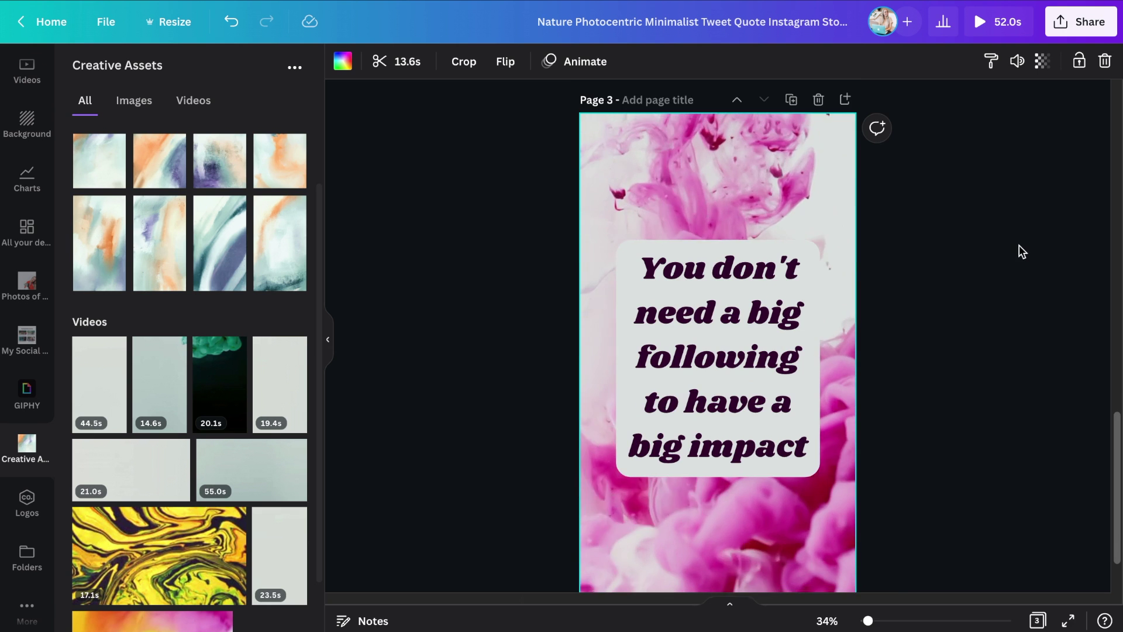
pyautogui.scroll(-1, 1017, 244)
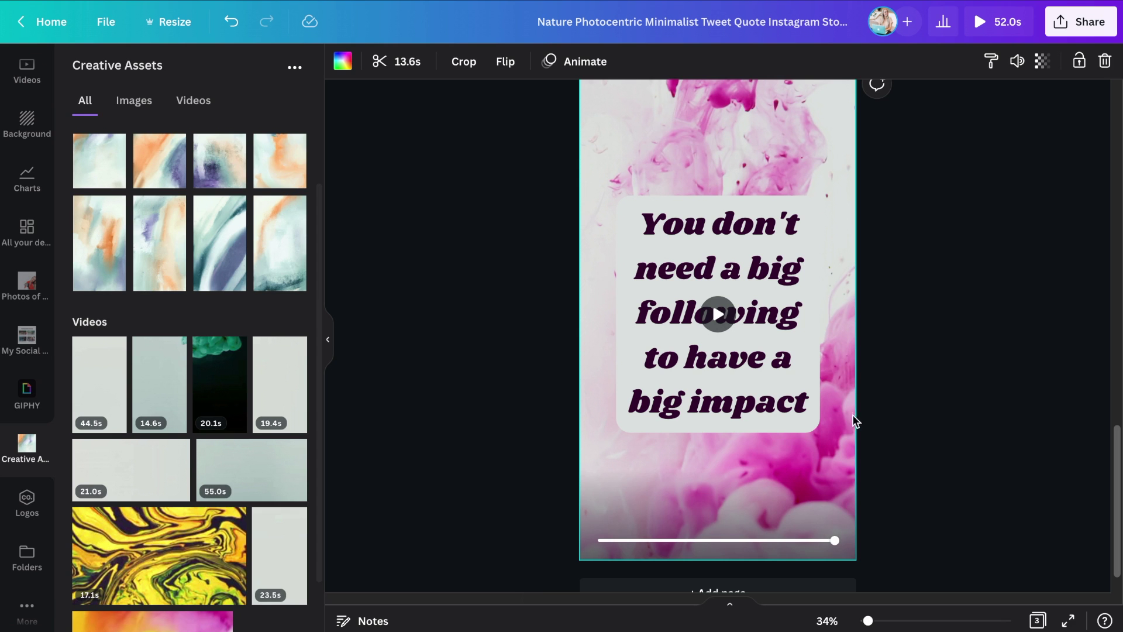
pyautogui.scroll(6, 1057, 316)
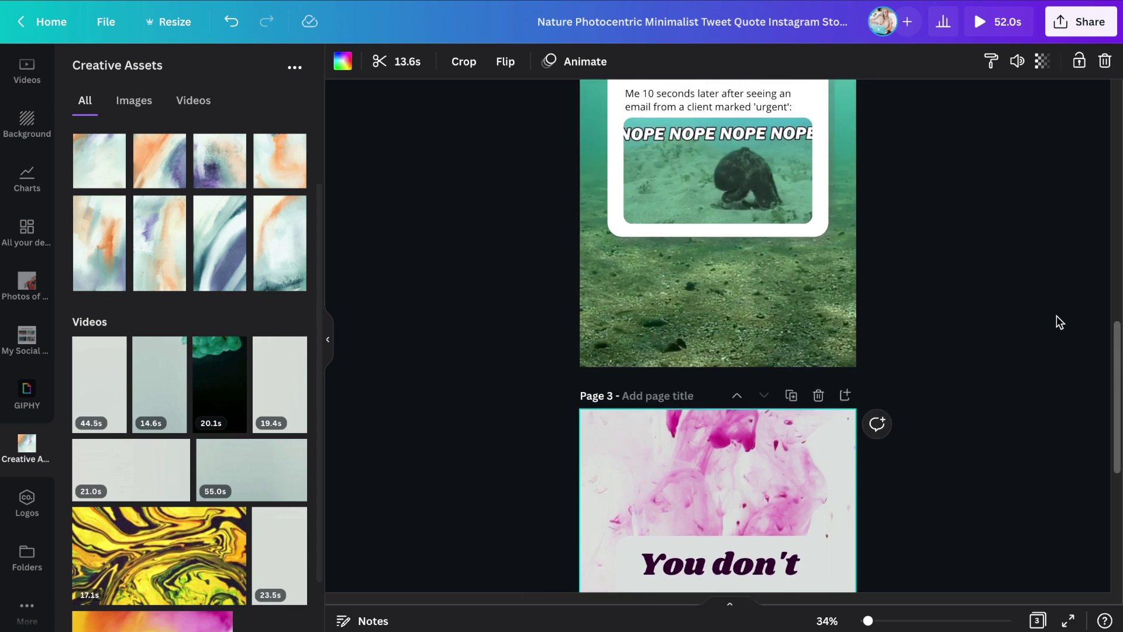
pyautogui.scroll(2, 1056, 316)
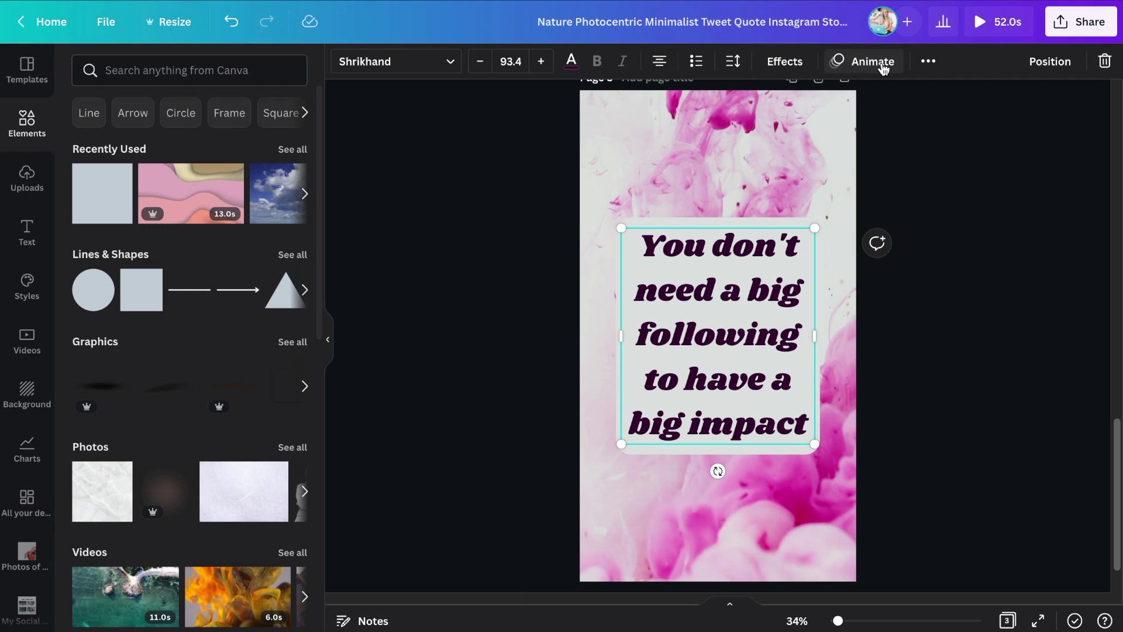
# Give the page-three quote the Burst text animation after previewing Typewriter
pyautogui.click(883, 65)
pyautogui.click(102, 316)
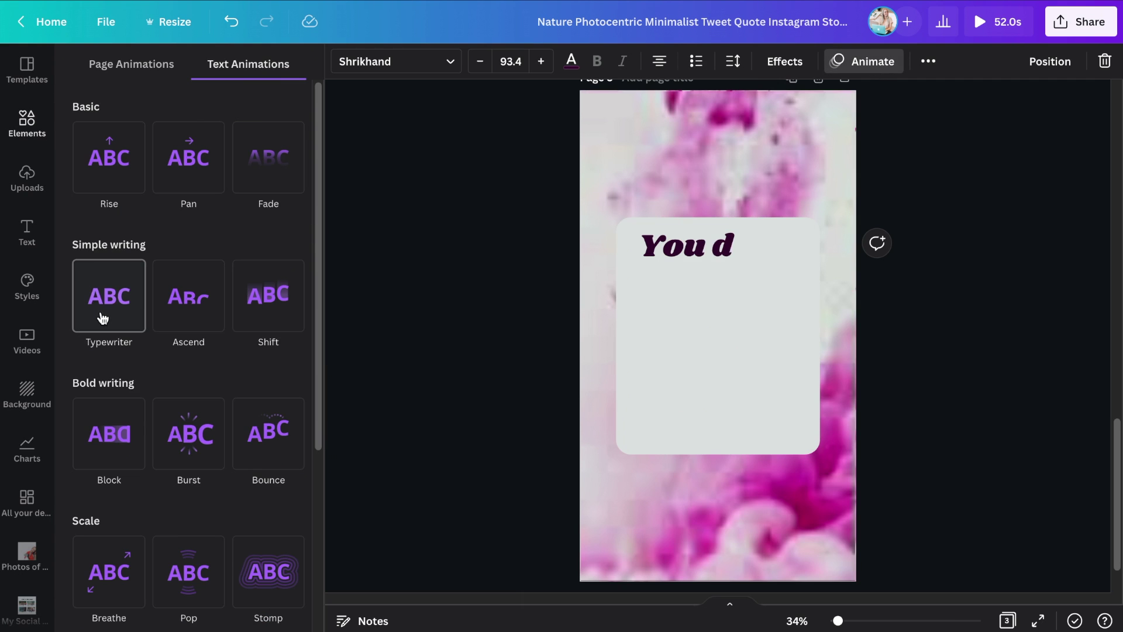
pyautogui.click(187, 436)
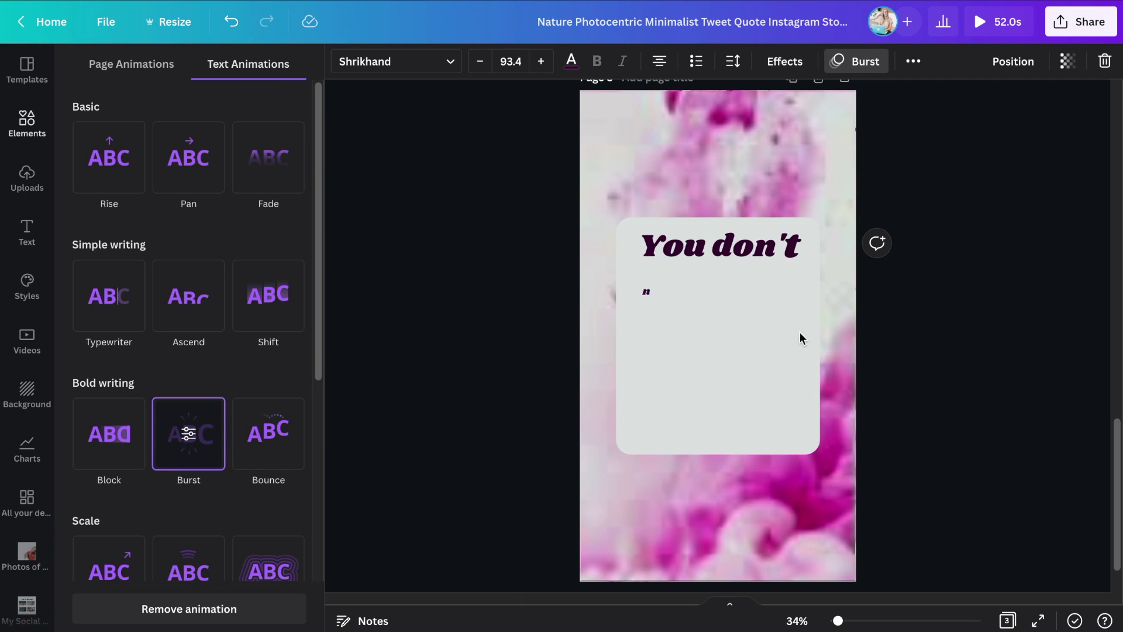
pyautogui.press('Escape')
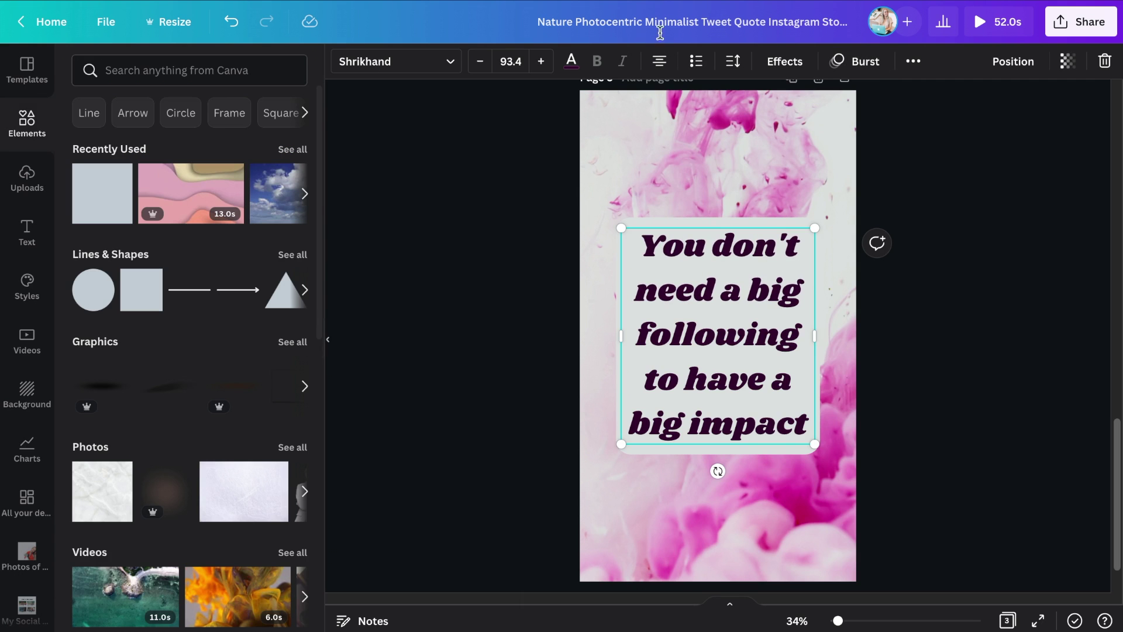
pyautogui.click(738, 153)
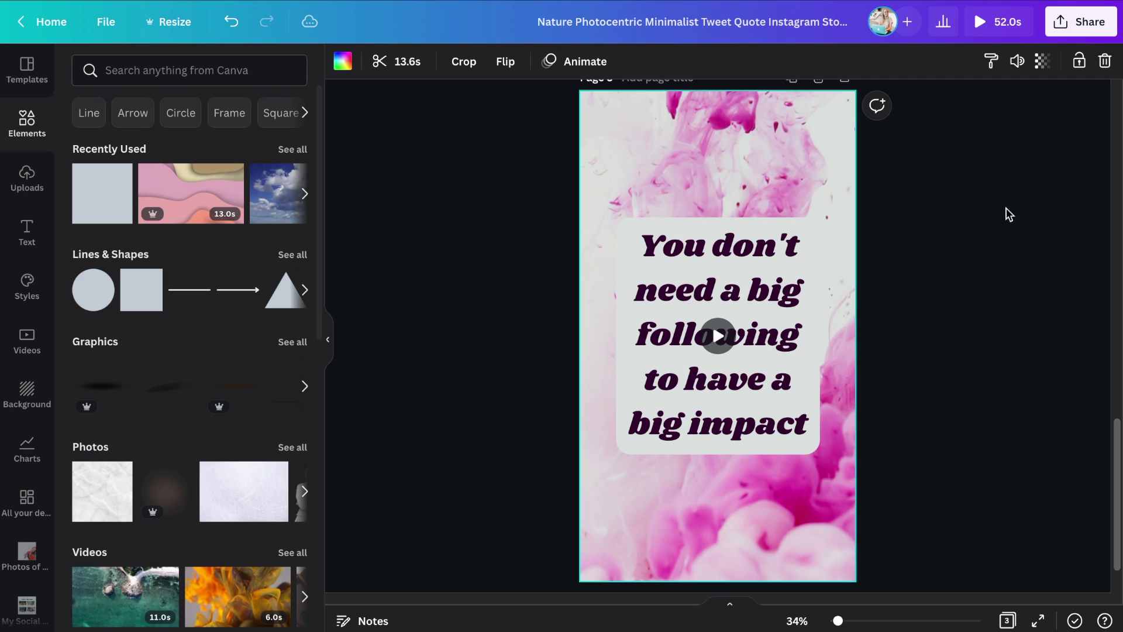
# Play through the 52-second three-page story, then bring up the Share panel
pyautogui.click(1002, 21)
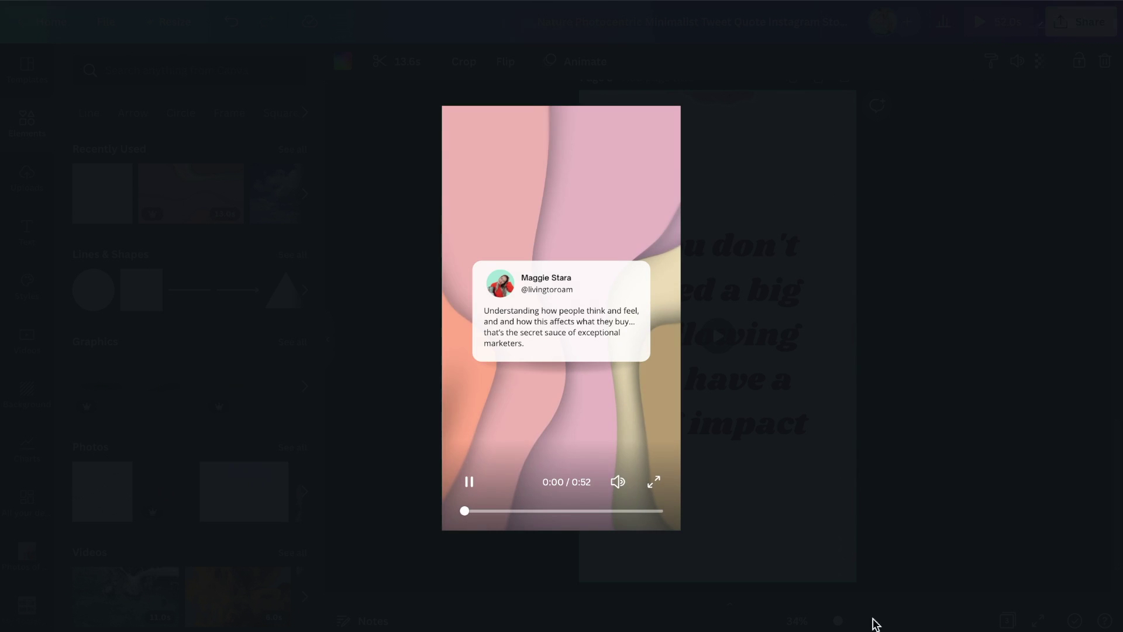
pyautogui.moveTo(634, 514); pyautogui.dragTo(608, 510)
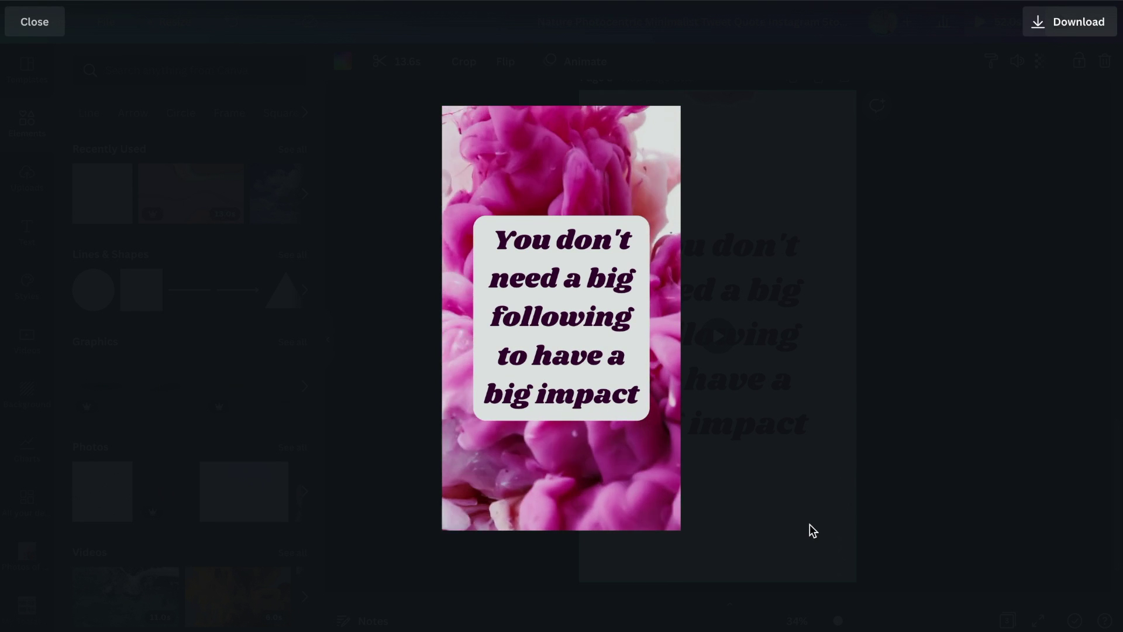
pyautogui.click(34, 22)
pyautogui.click(1081, 22)
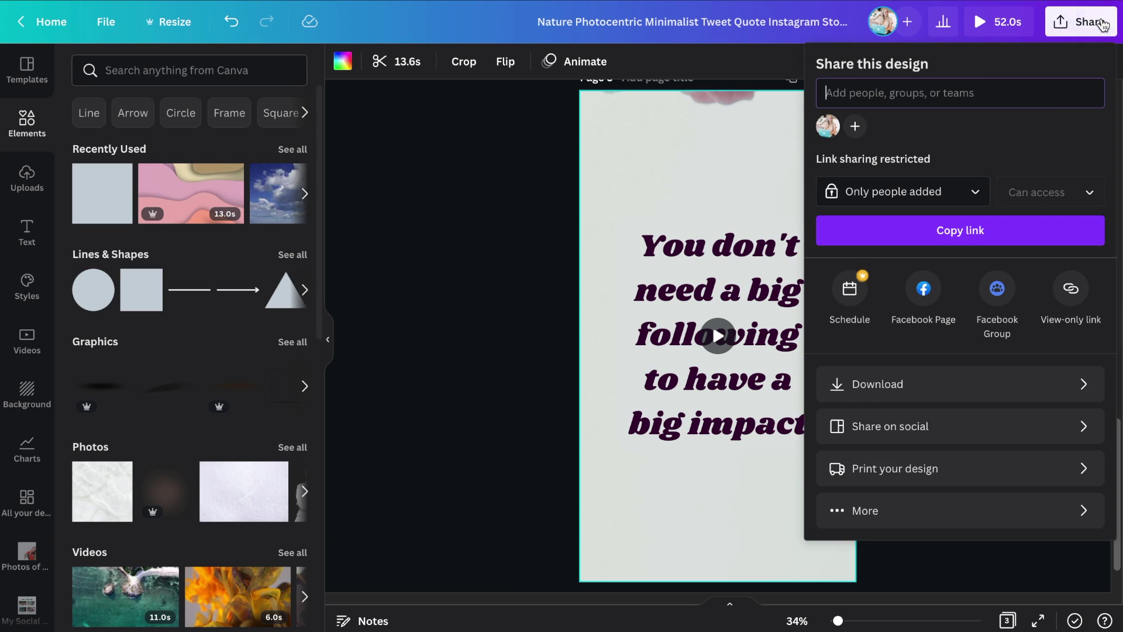
# Download page 3 of the design as an MP4 video
pyautogui.click(1012, 401)
pyautogui.click(966, 178)
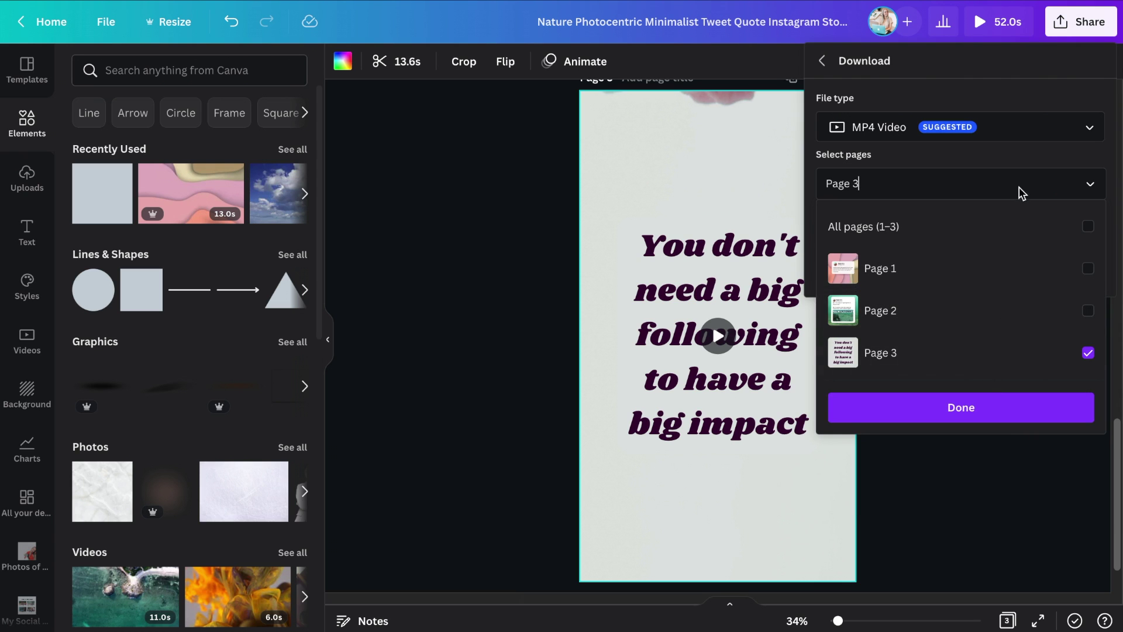
pyautogui.click(1015, 160)
pyautogui.click(953, 275)
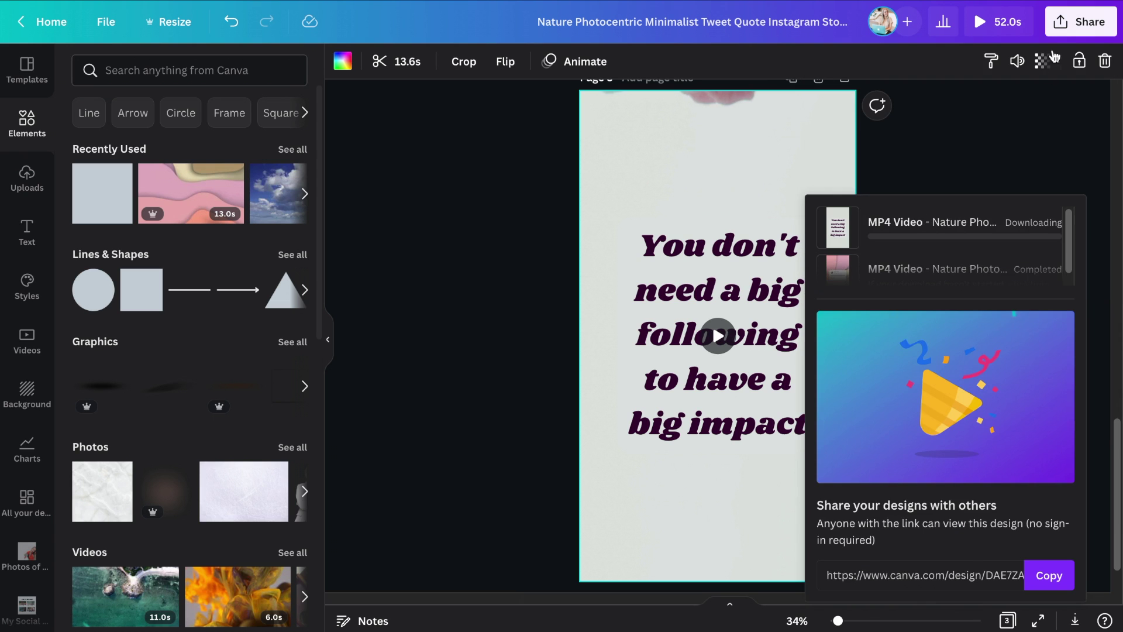
# Set up a second MP4 download with only page 2 selected
pyautogui.click(1072, 28)
pyautogui.click(942, 383)
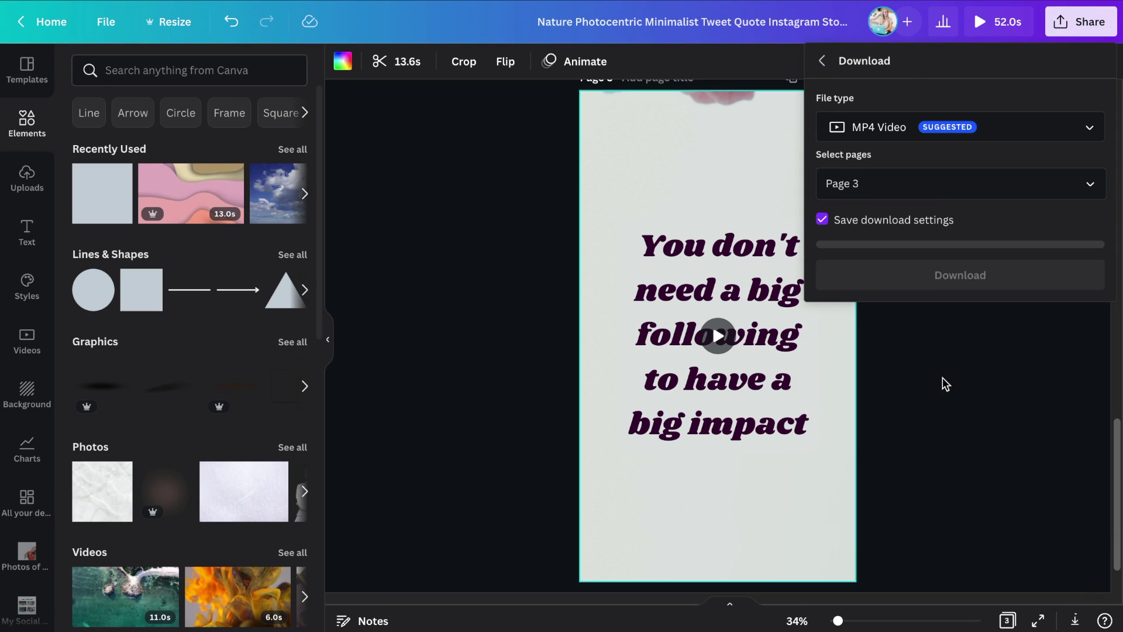
pyautogui.click(920, 186)
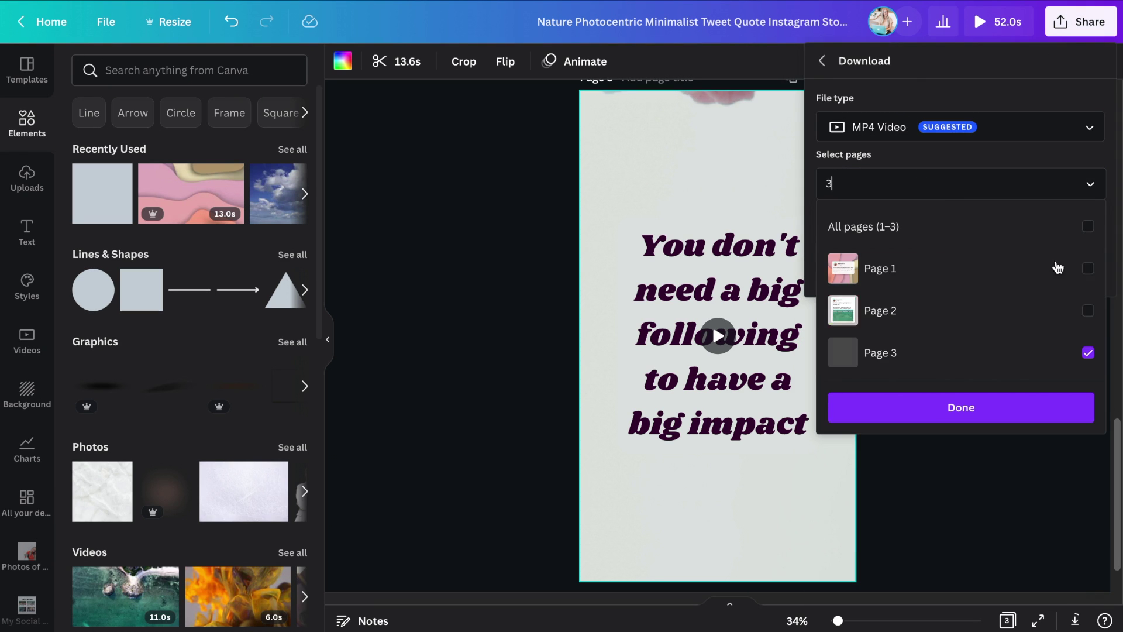
pyautogui.click(1086, 312)
pyautogui.click(1005, 409)
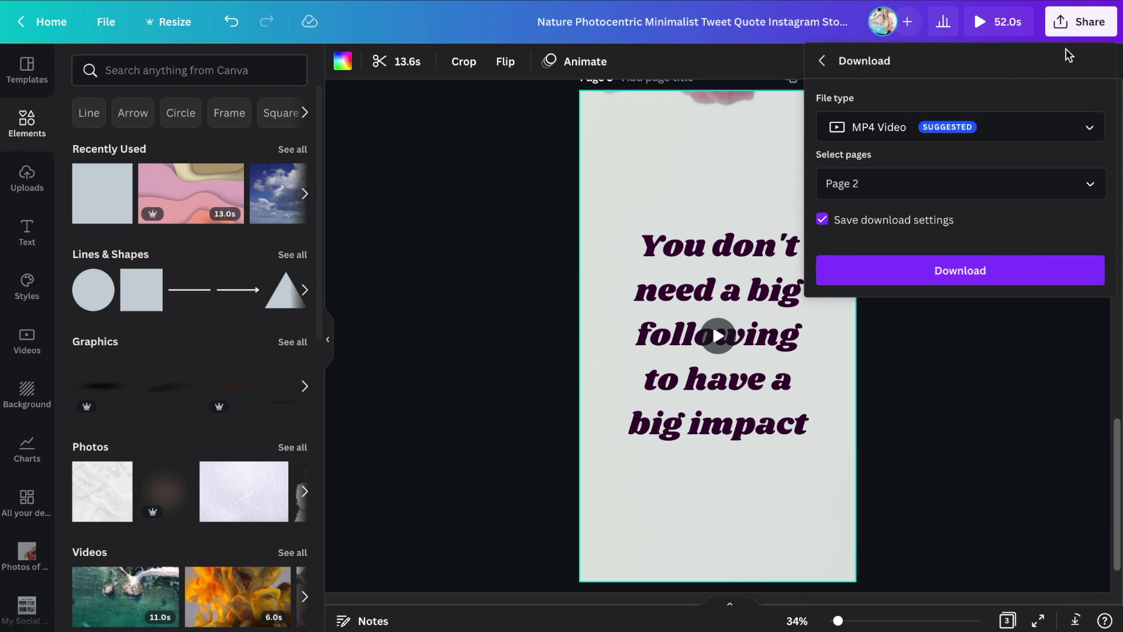
# Download page 2 as an MP4 video
pyautogui.click(1006, 271)
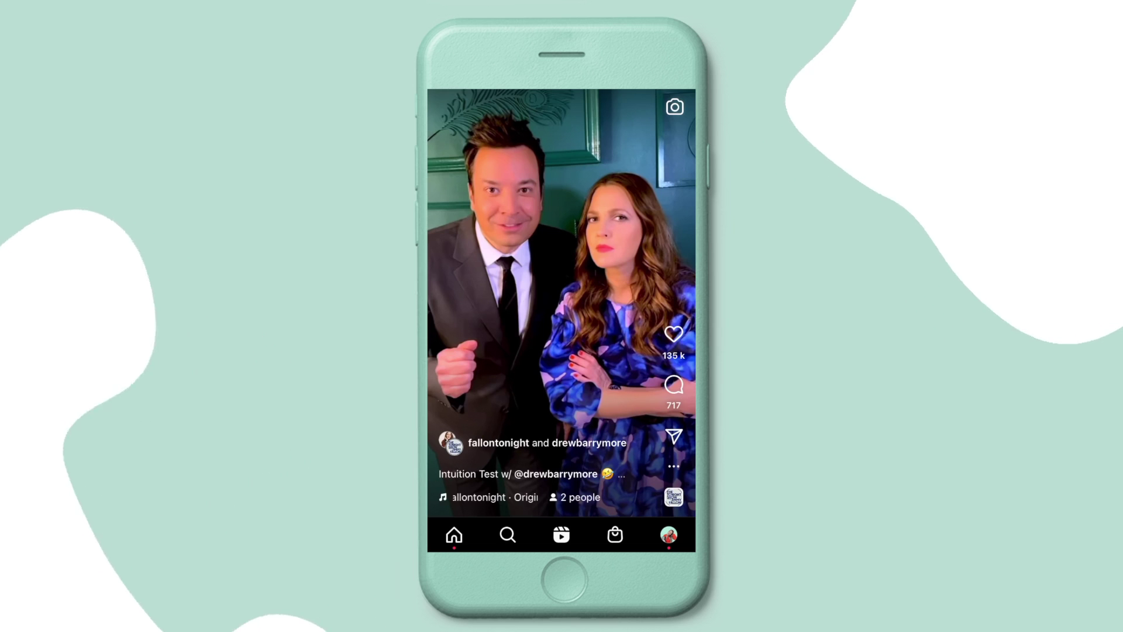